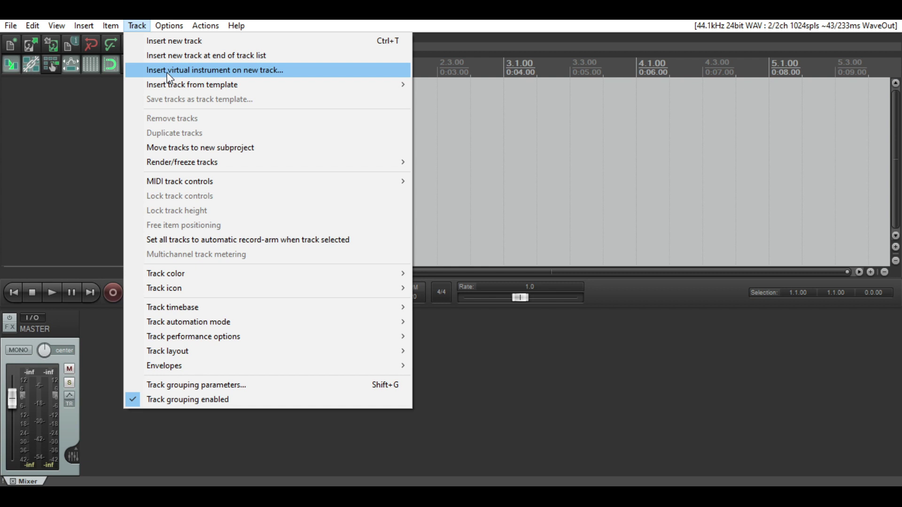
Insert the SSDSampler5 virtual instrument on a new track, declining the additional output tracks.
left_click(167, 71)
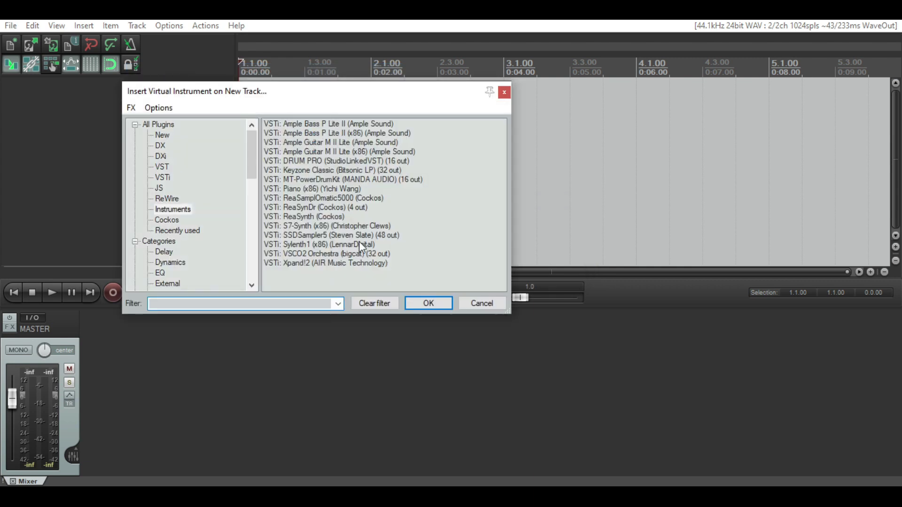
left_click(312, 235)
left_click(424, 303)
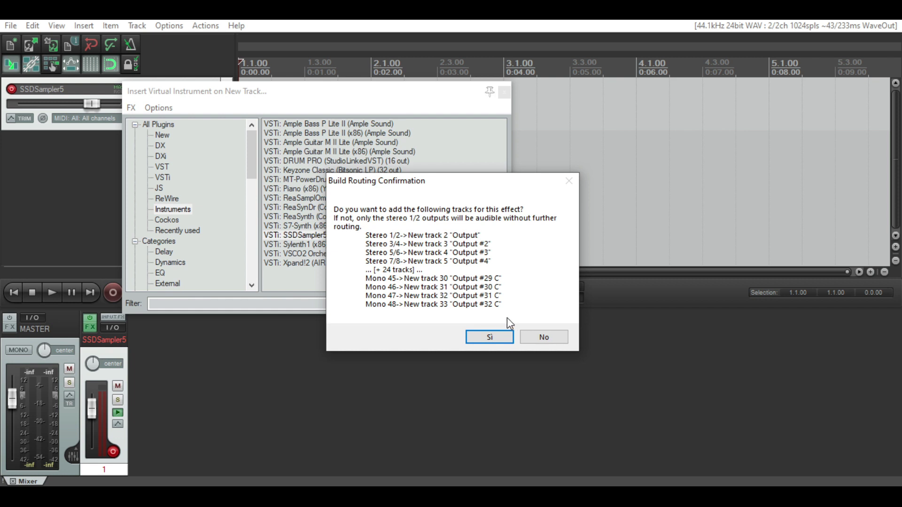
left_click(543, 337)
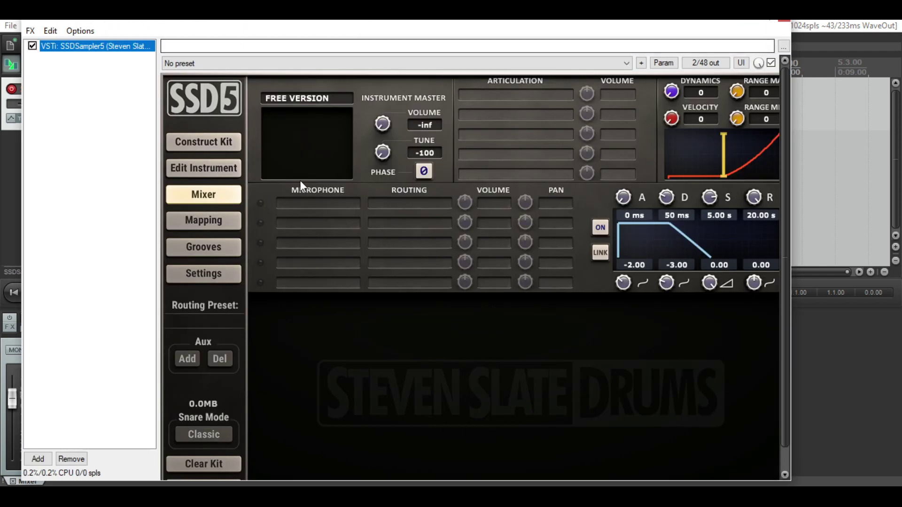
Load the Deluxe 2 Free Edition kit from 01 Rock Kits in SSDSampler5 and close the plugin window.
left_click_drag(244, 37, 284, 75)
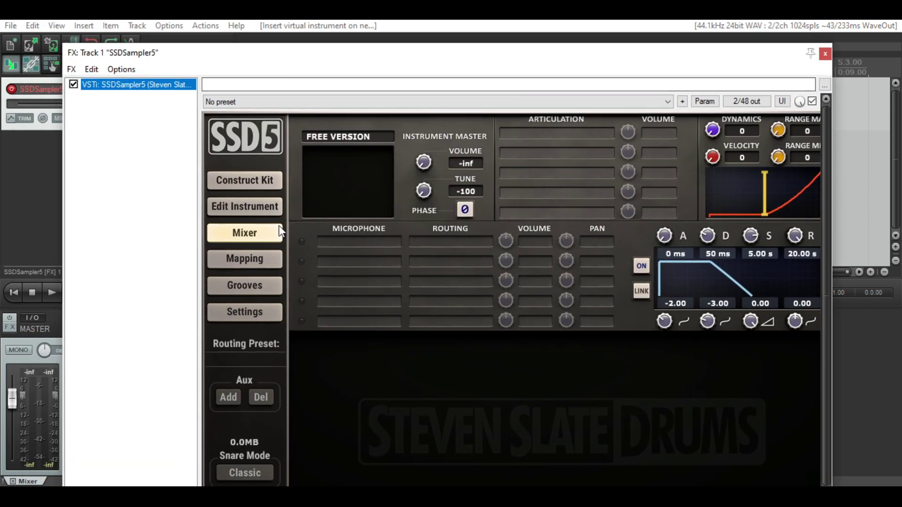
left_click(262, 208)
left_click(259, 185)
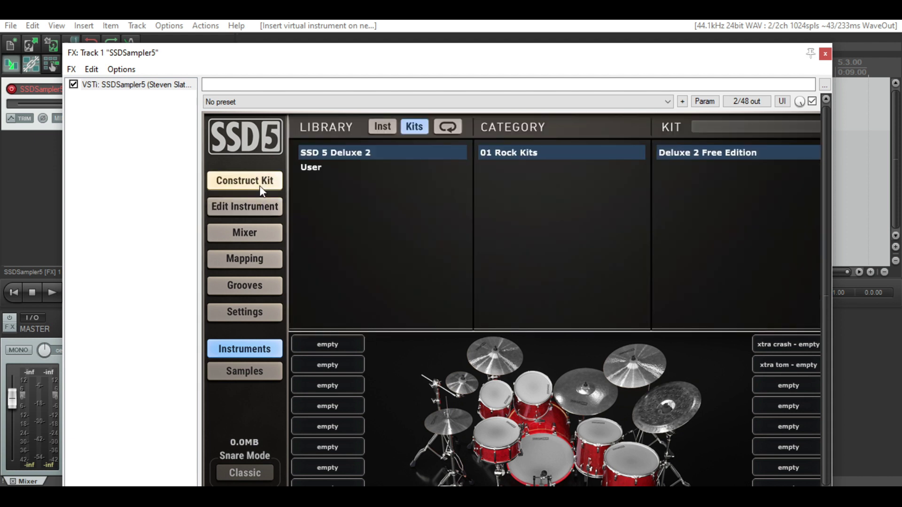
double_click(702, 151)
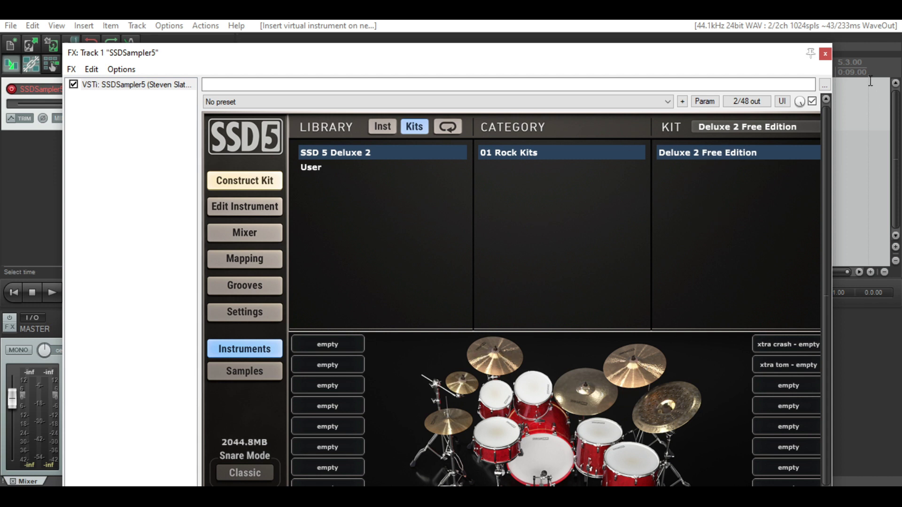
left_click(824, 54)
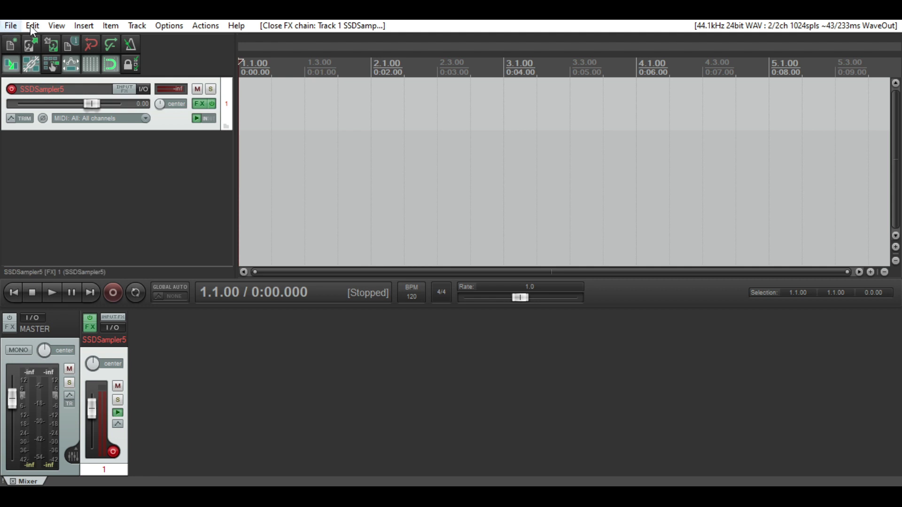
Insert the batteria.MID file on the SSDSampler5 track and play back a few bars of the drum part.
left_click(15, 26)
mouse_move(78, 27)
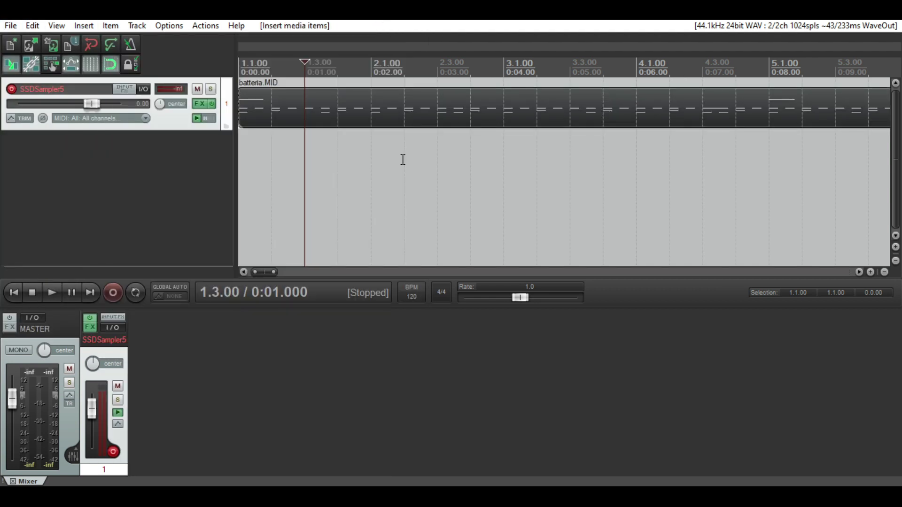
key("space")
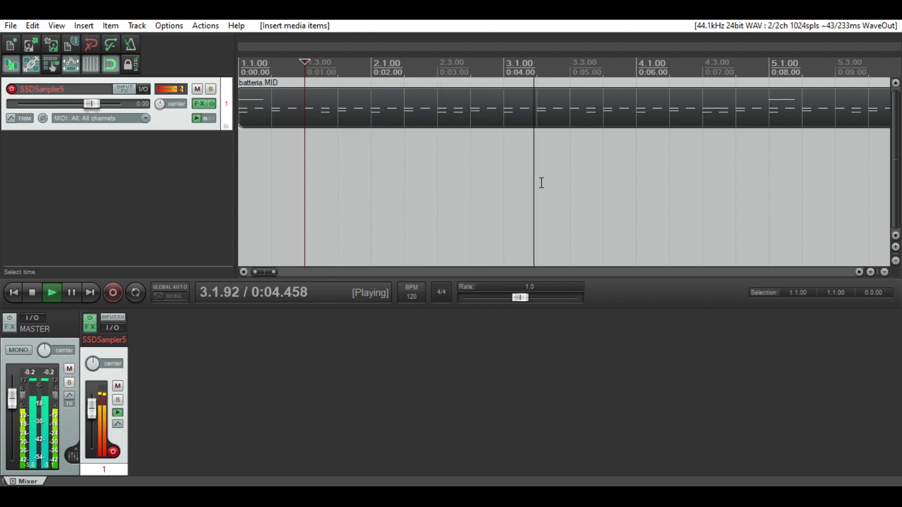
scroll(541, 183, "down", 5)
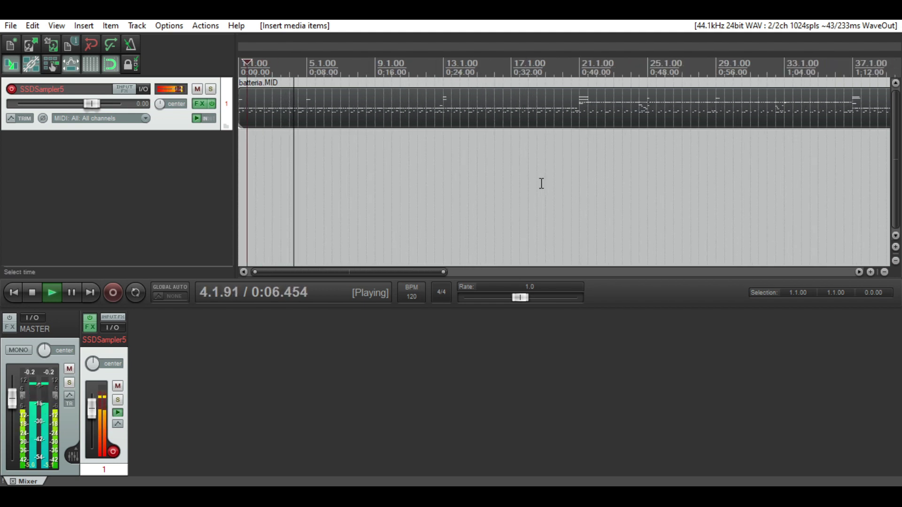
key("space")
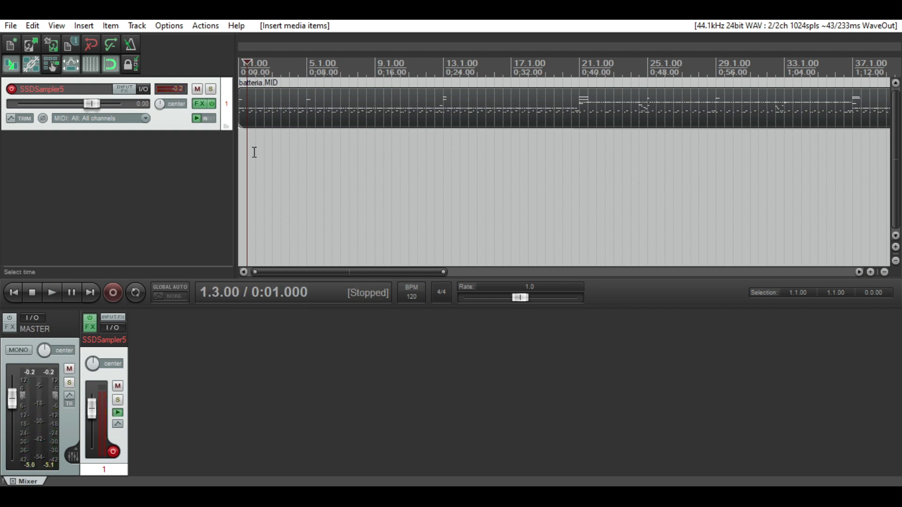
Build multichannel routing for SSDSampler5, adding a track for each of its outputs, and close the effects window.
left_click(195, 105)
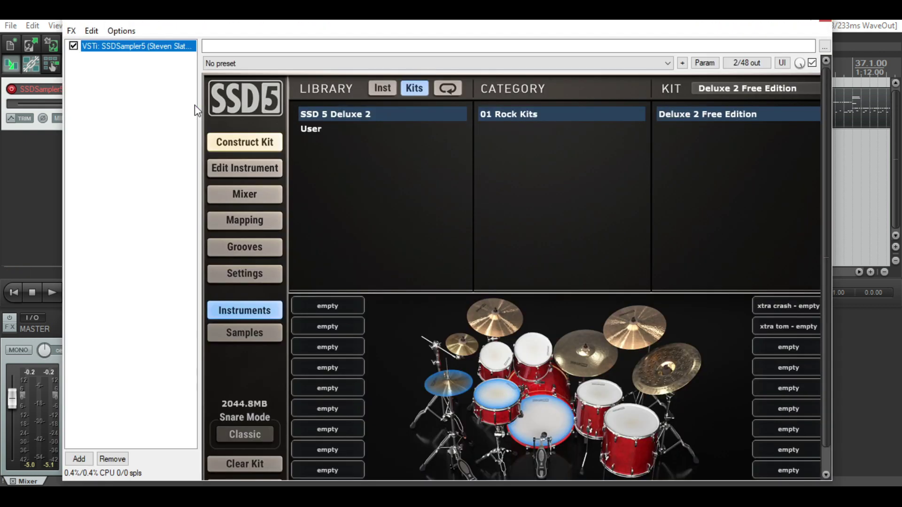
right_click(119, 46)
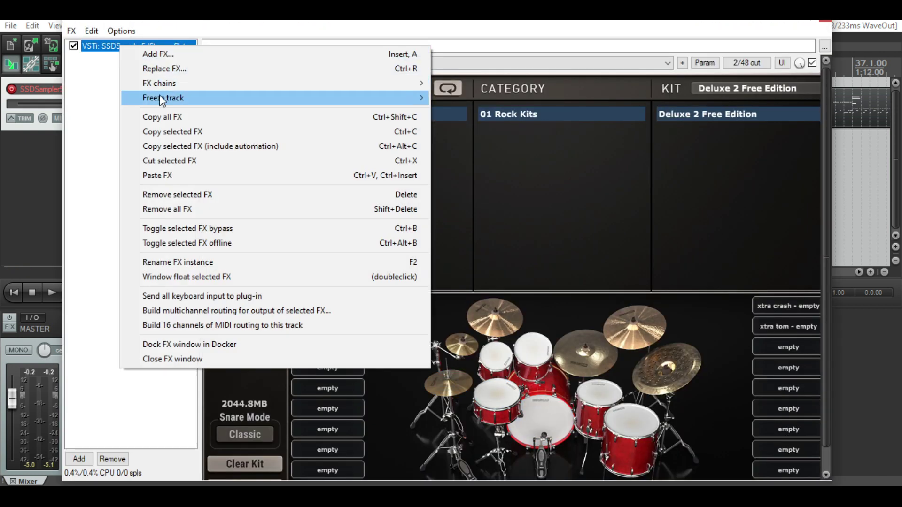
left_click(256, 311)
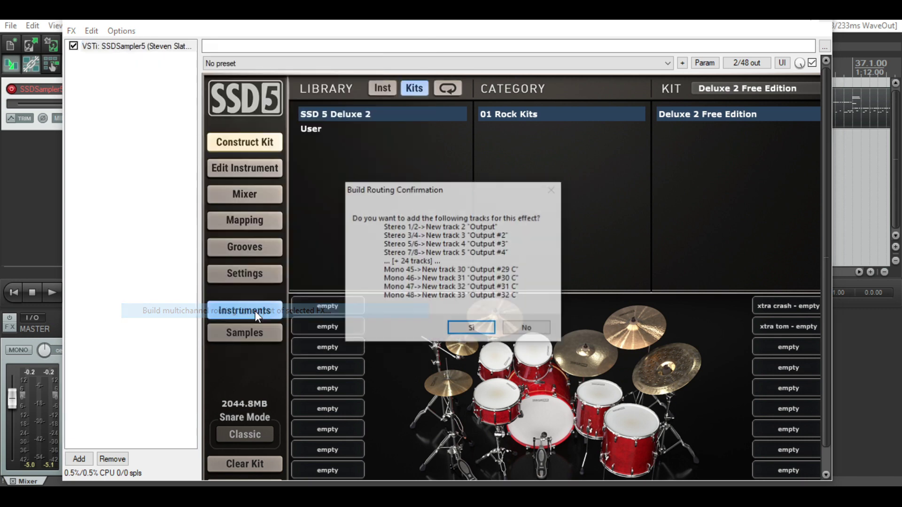
left_click(461, 325)
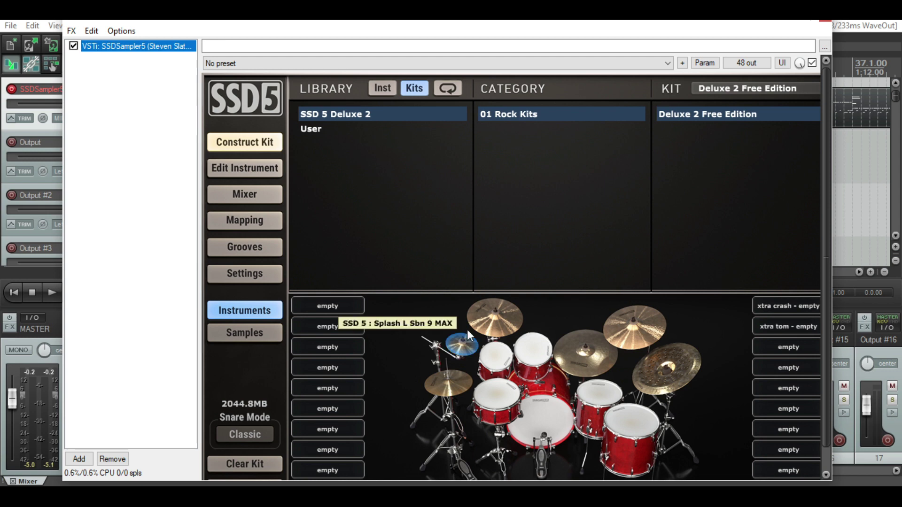
left_click(825, 21)
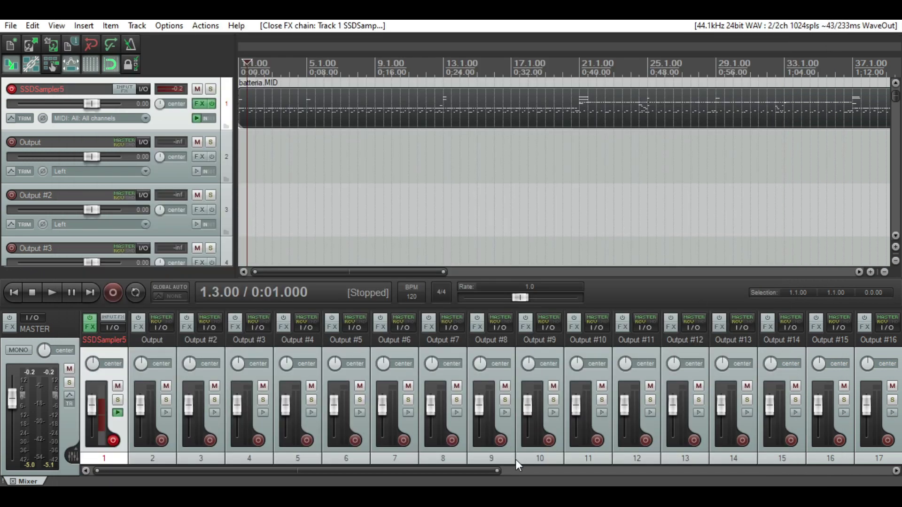
Reopen SSDSampler5 at its Mixer page and examine the output assignments of the drum channels.
left_click_drag(496, 471, 468, 474)
left_click(200, 105)
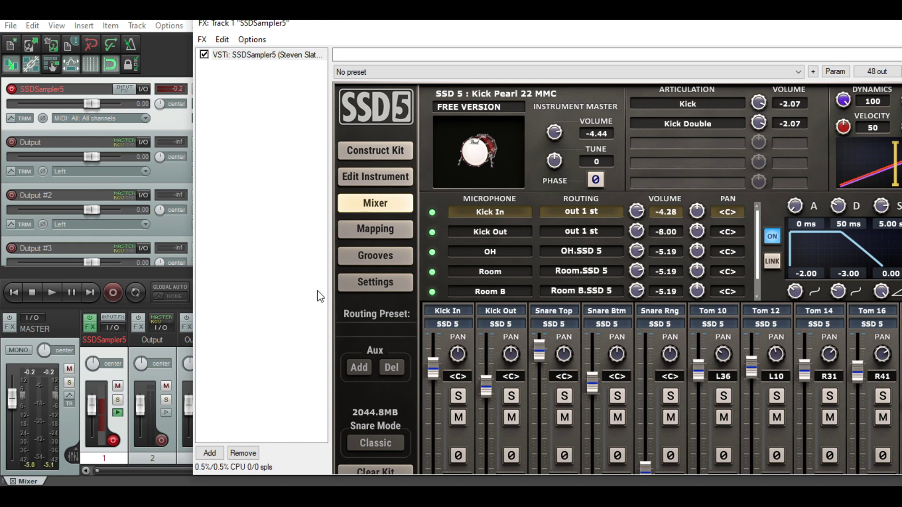
double_click(565, 26)
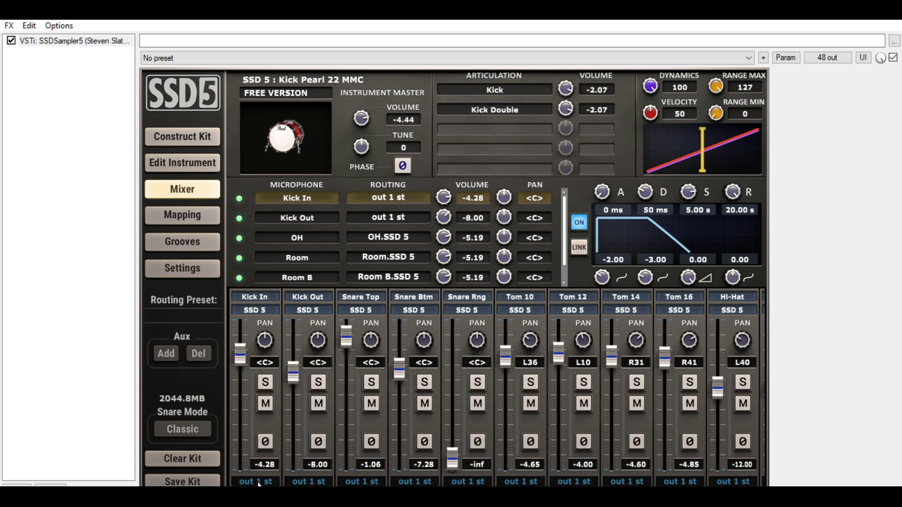
double_click(198, 14)
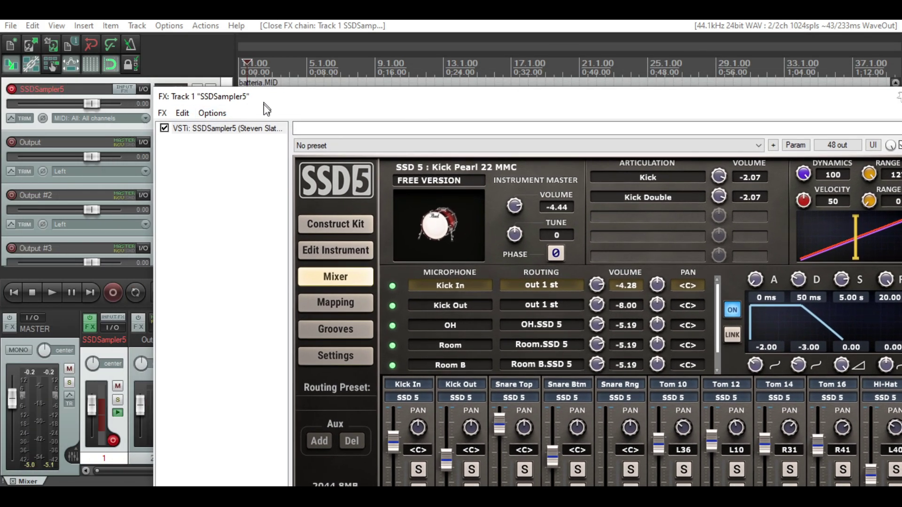
left_click_drag(264, 105, 226, 203)
left_click_drag(310, 207, 367, 269)
Delete the first output track, named Output, directly below the SSDSampler5 track.
left_click(173, 166)
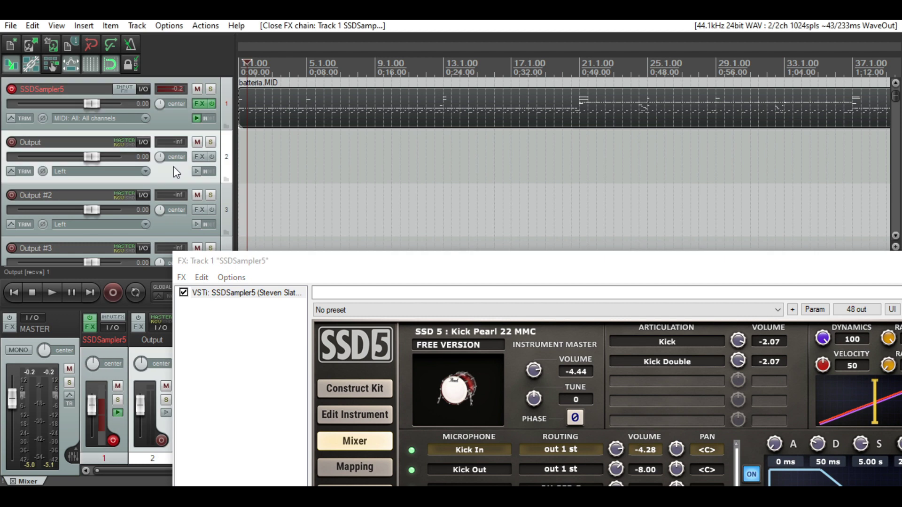
key("Delete")
left_click(431, 285)
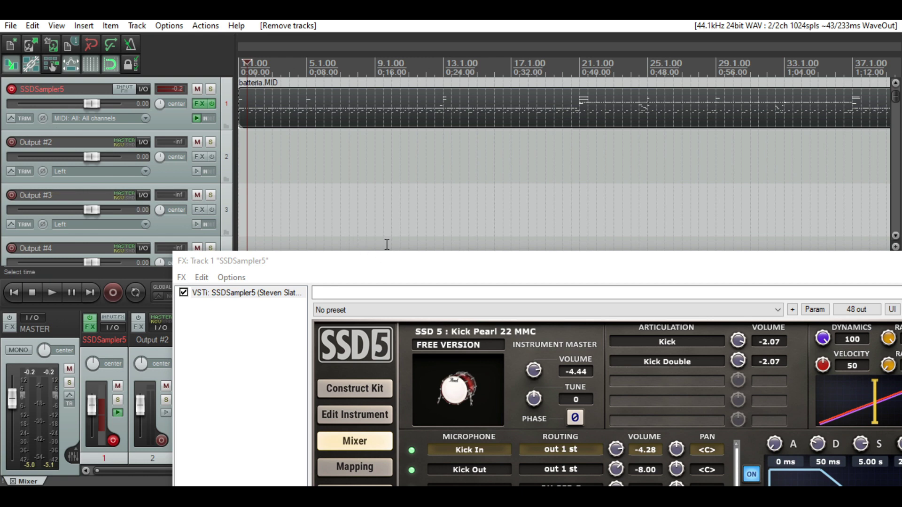
Route the Kick In and Kick Out channels of the SSDSampler5 mixer to out 2 st.
left_click_drag(402, 263, 277, 95)
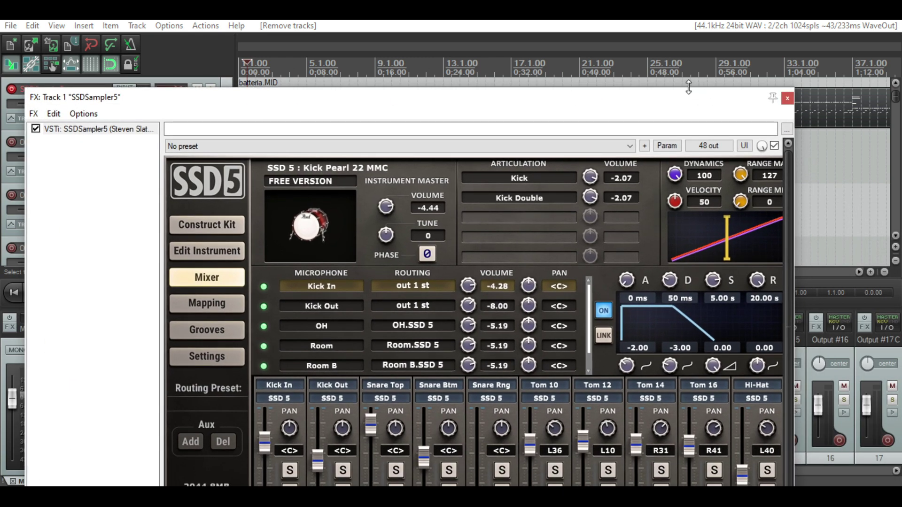
left_click_drag(688, 88, 688, 25)
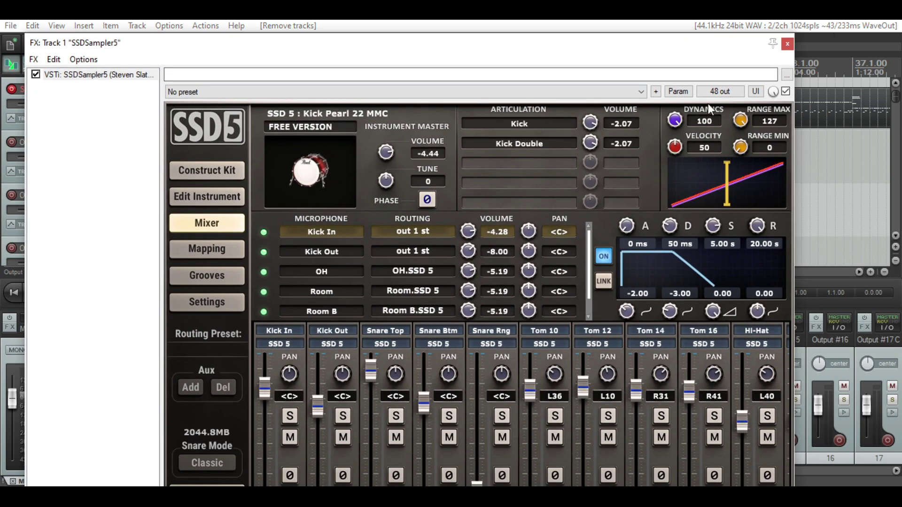
double_click(728, 45)
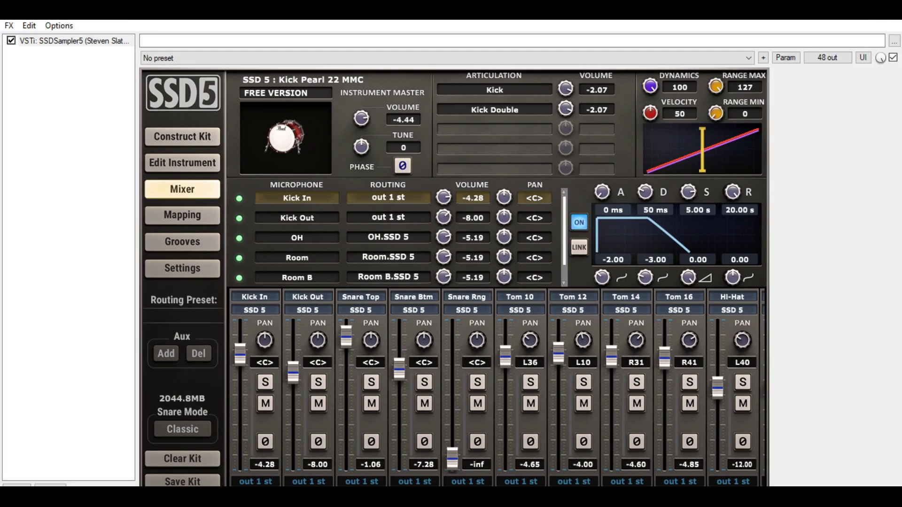
left_click(263, 483)
left_click(249, 153)
left_click(318, 482)
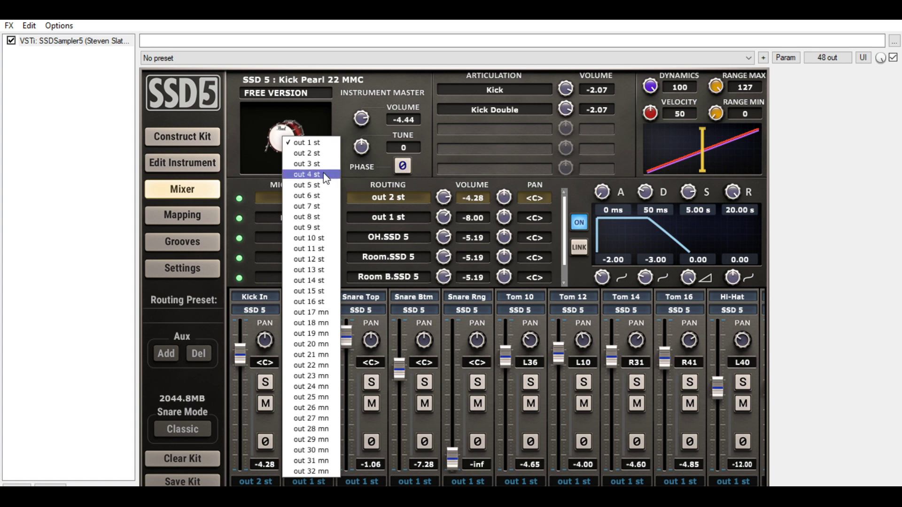
left_click(317, 156)
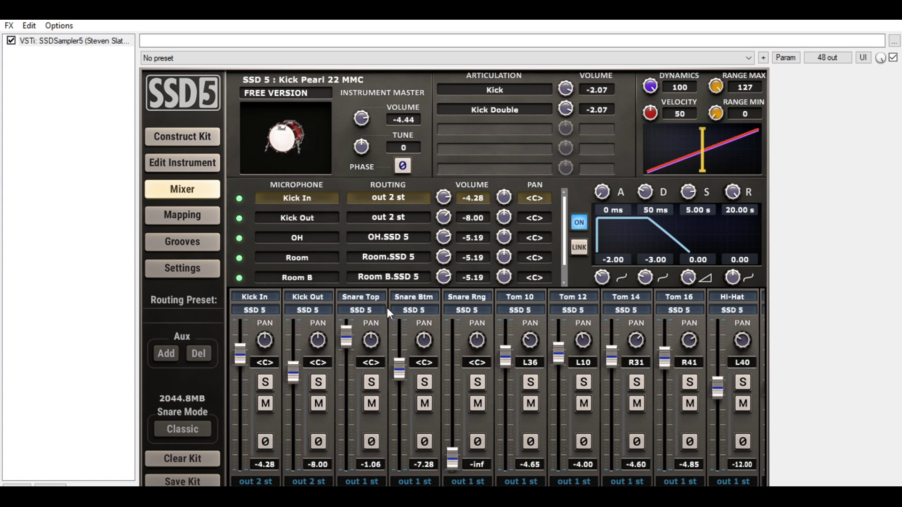
Route the Snare Top, Snare Btm and Snare Rng channels to out 3 st.
left_click(361, 482)
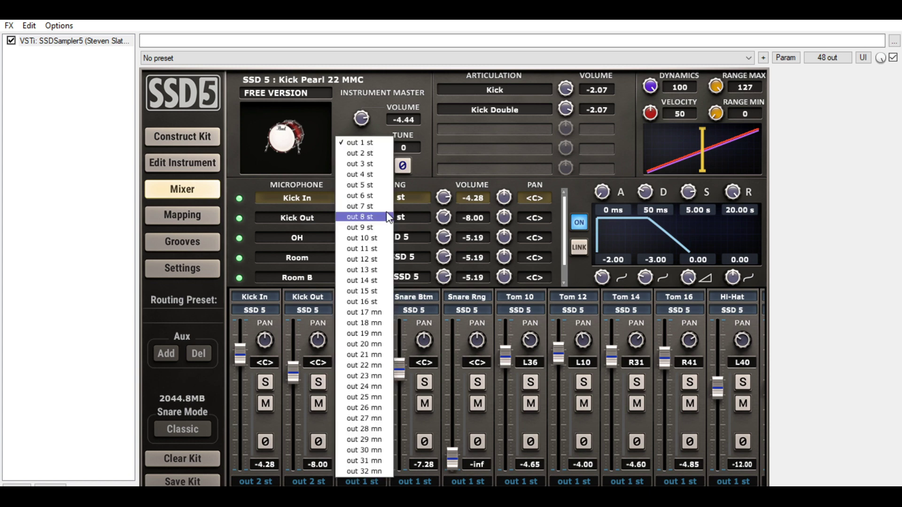
left_click(371, 166)
left_click(429, 482)
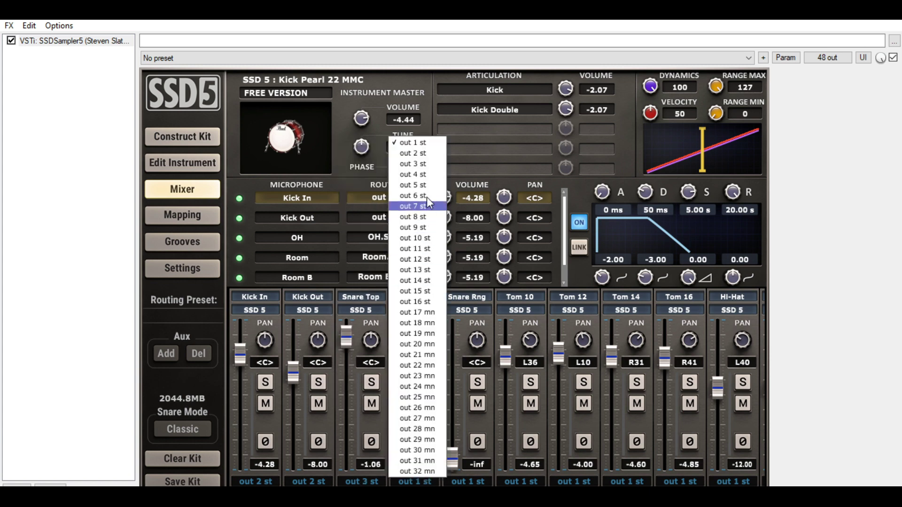
left_click(424, 164)
left_click(472, 482)
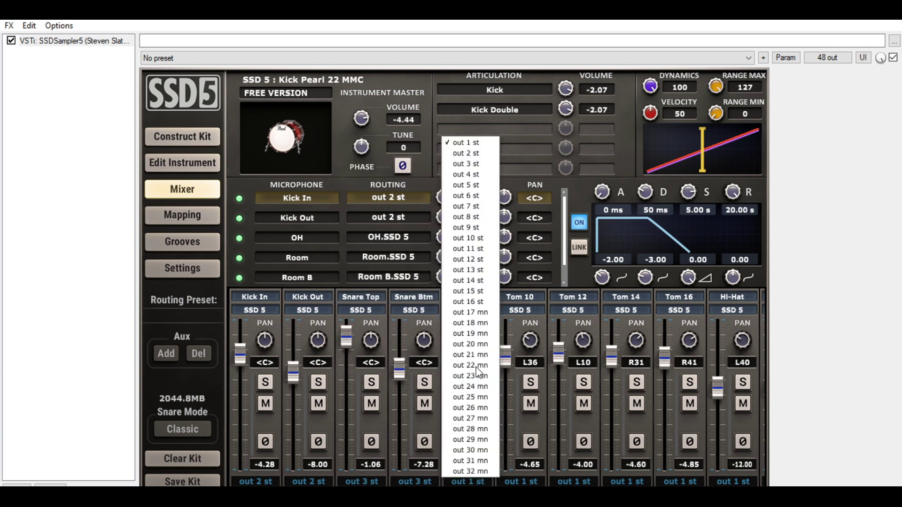
left_click(484, 166)
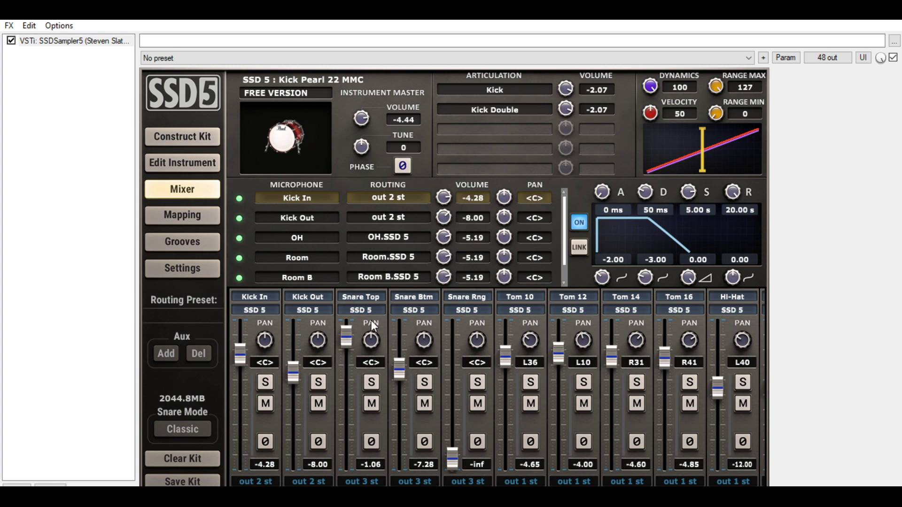
Route the Hi-Hat channel of the SSDSampler5 mixer to out 4 st.
left_click_drag(752, 21, 654, 36)
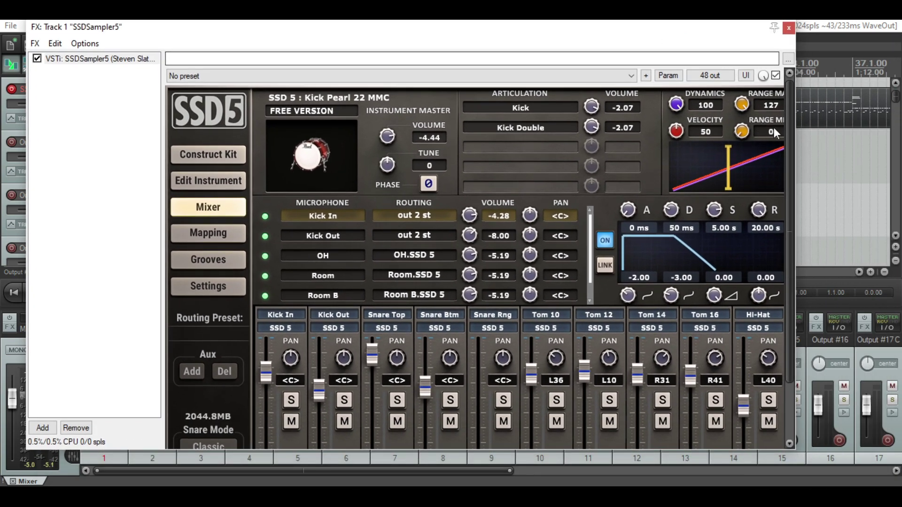
left_click_drag(790, 140, 784, 216)
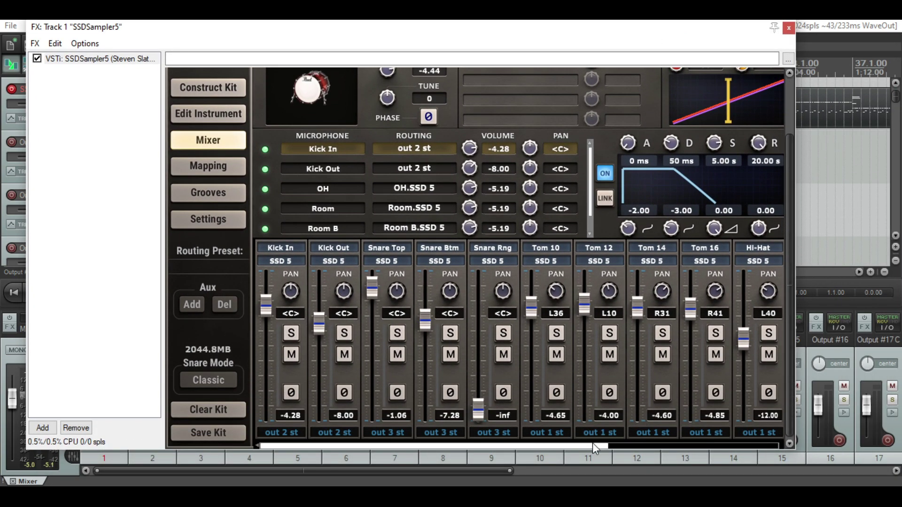
left_click_drag(592, 443, 738, 448)
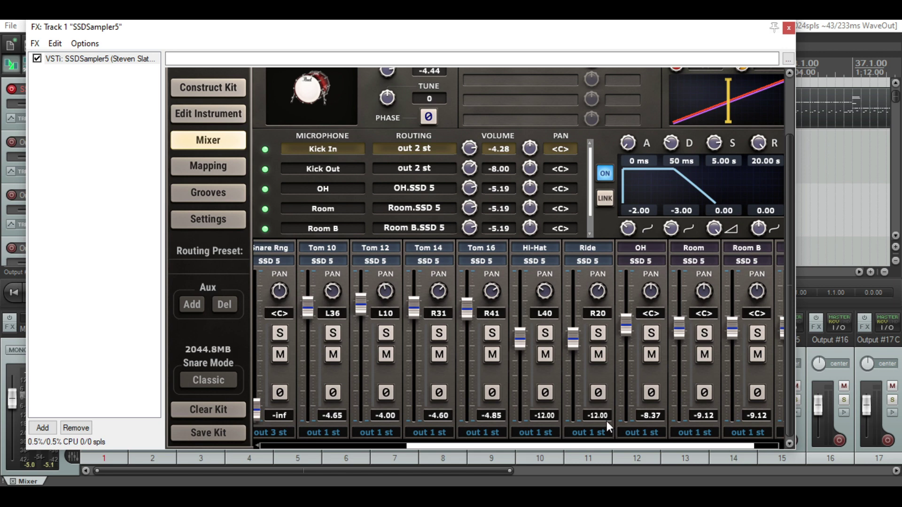
left_click(540, 435)
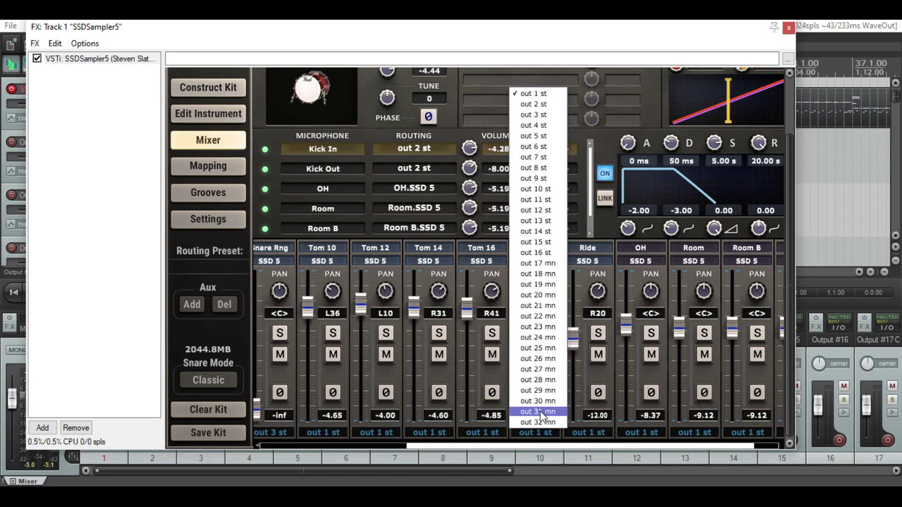
left_click(540, 122)
left_click_drag(522, 444, 447, 445)
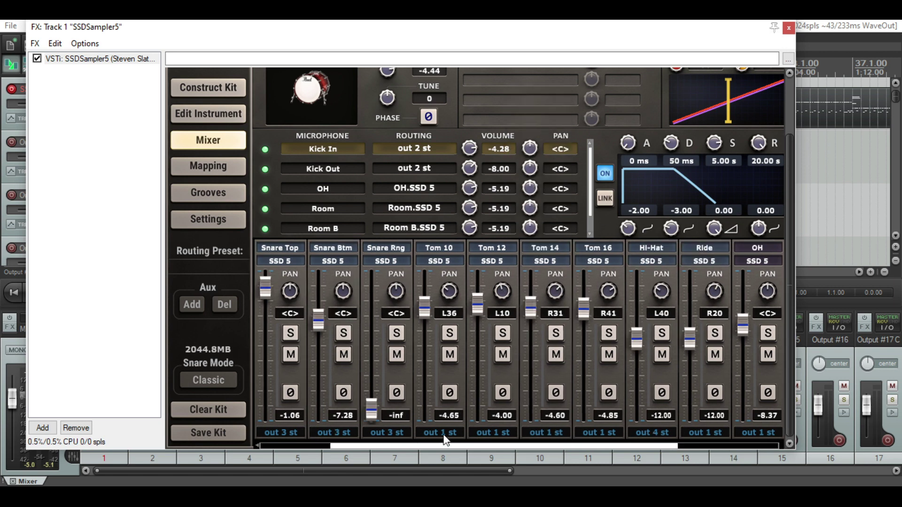
Route the Tom 10 and Tom 12 channels to out 5 st, and Tom 14 and Tom 16 to out 6 st.
left_click(445, 432)
left_click(446, 136)
left_click(493, 430)
left_click(493, 144)
left_click(556, 440)
left_click(550, 146)
left_click(608, 439)
left_click(604, 147)
Route the Ride channel of the SSDSampler5 mixer to out 9 st and the OH channel to out 10 st.
left_click_drag(668, 446, 757, 446)
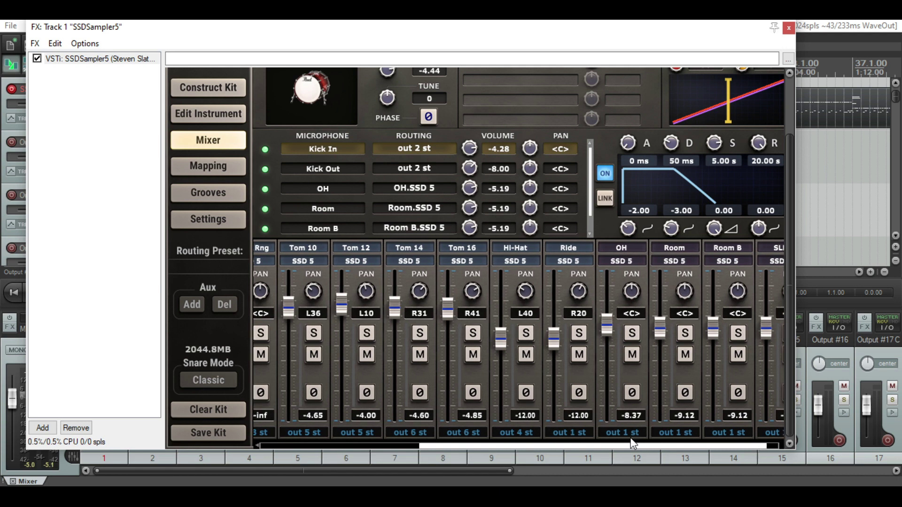
left_click(582, 429)
left_click(577, 178)
left_click(630, 430)
left_click(629, 190)
Route the Room and Room B channels to out 11 st and close the SSDSampler5 window.
left_click_drag(727, 446, 763, 446)
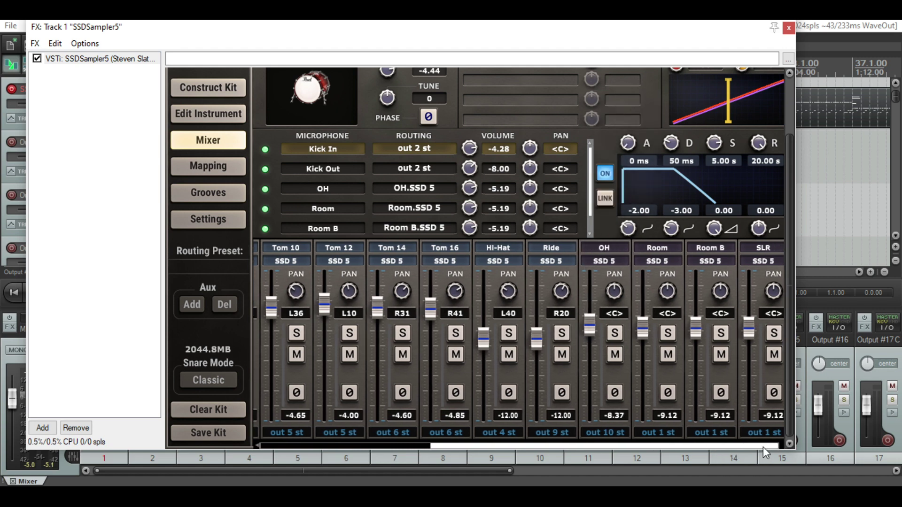
left_click(658, 437)
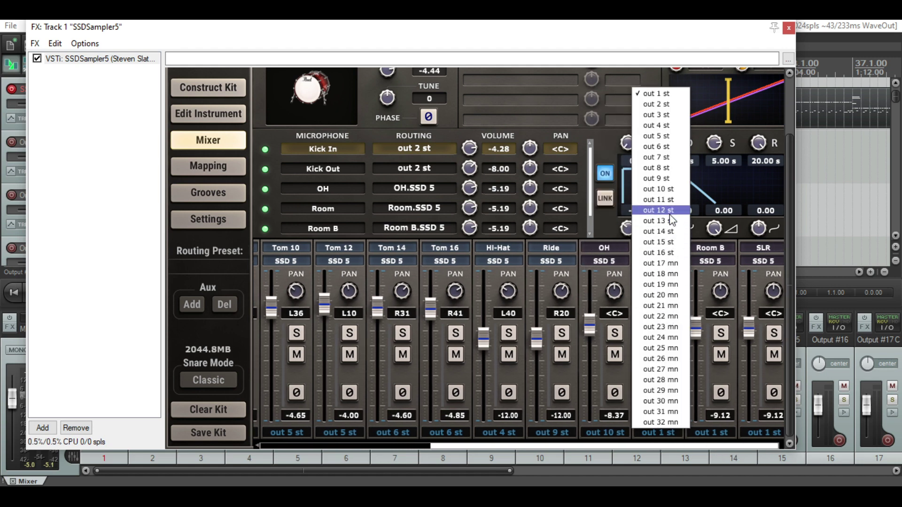
left_click(672, 199)
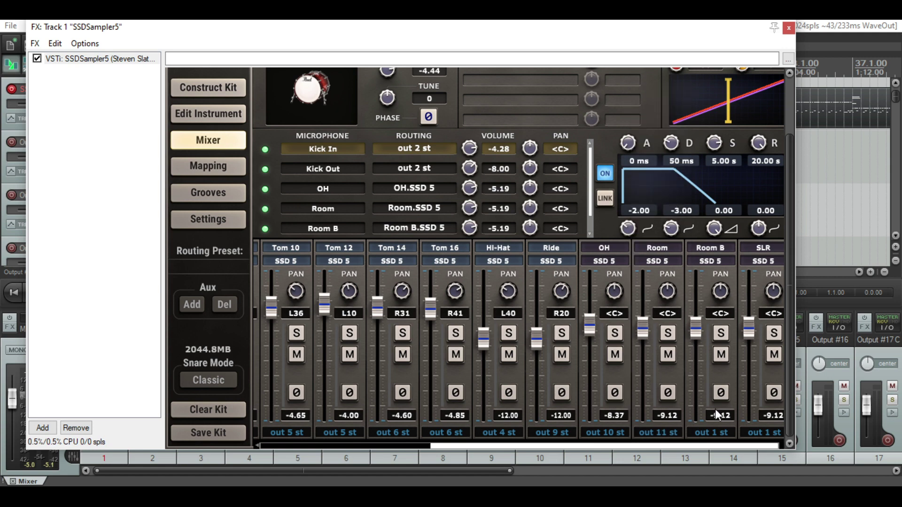
left_click(718, 436)
left_click(714, 209)
left_click(789, 28)
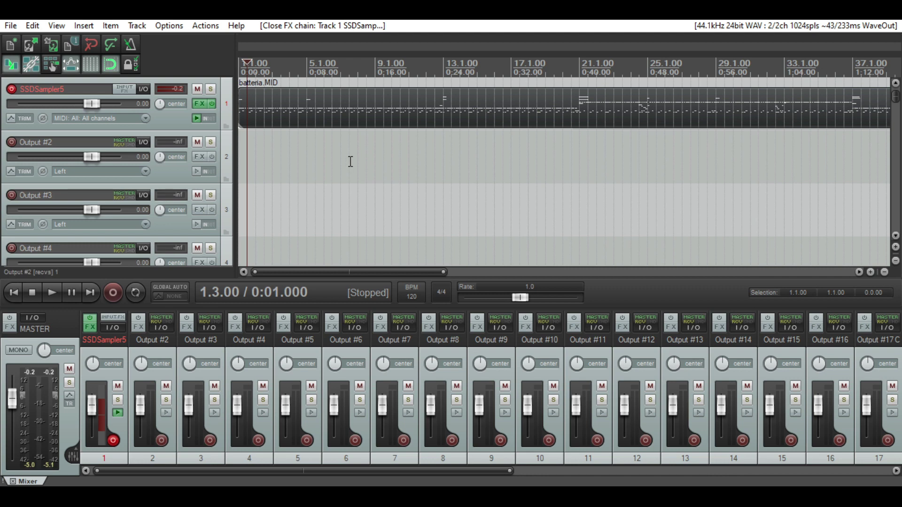
Play the drum part briefly, stop it, and set the project tempo to 110 BPM.
key("space")
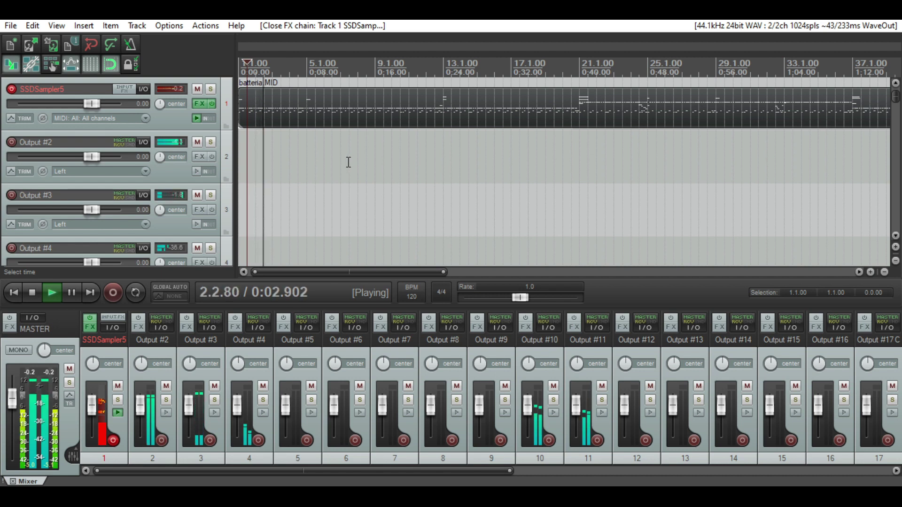
key("space")
left_click(417, 297)
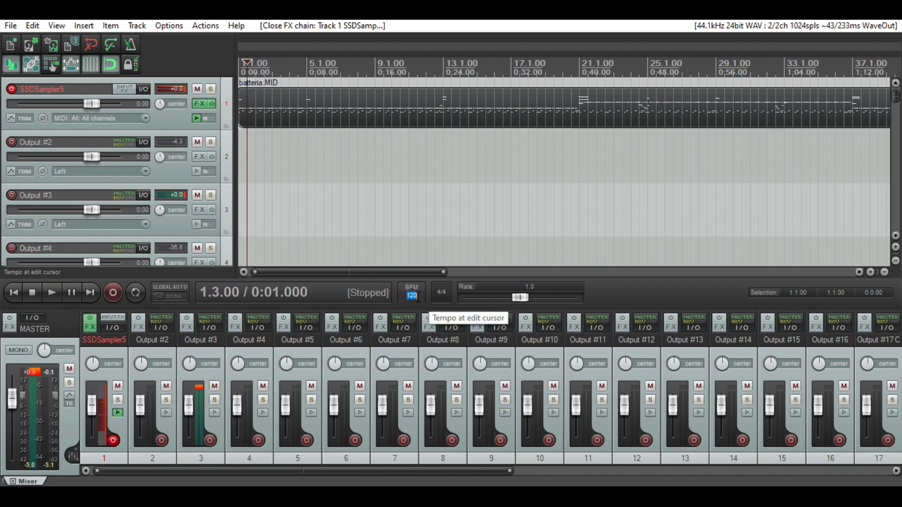
type("110")
key("Return")
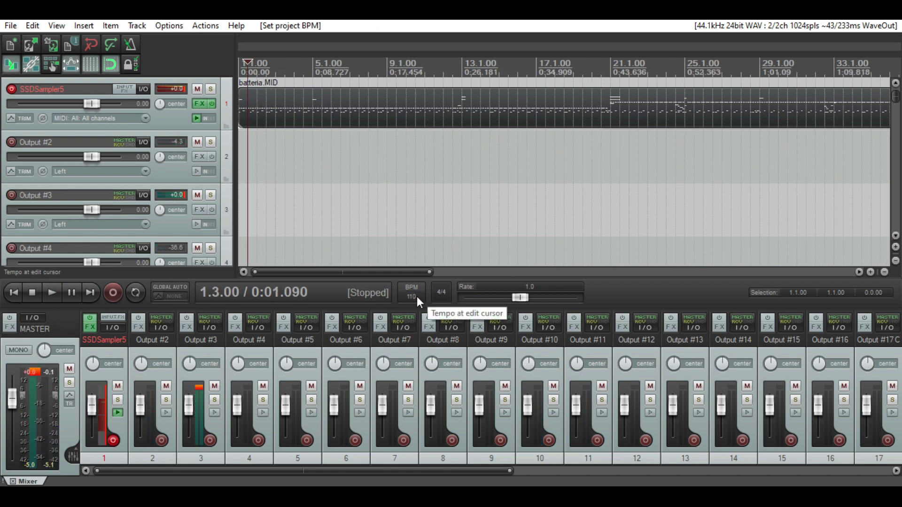
Play the drum part and audition the Output #2 and Output #3 tracks in solo, one after the other.
key("space")
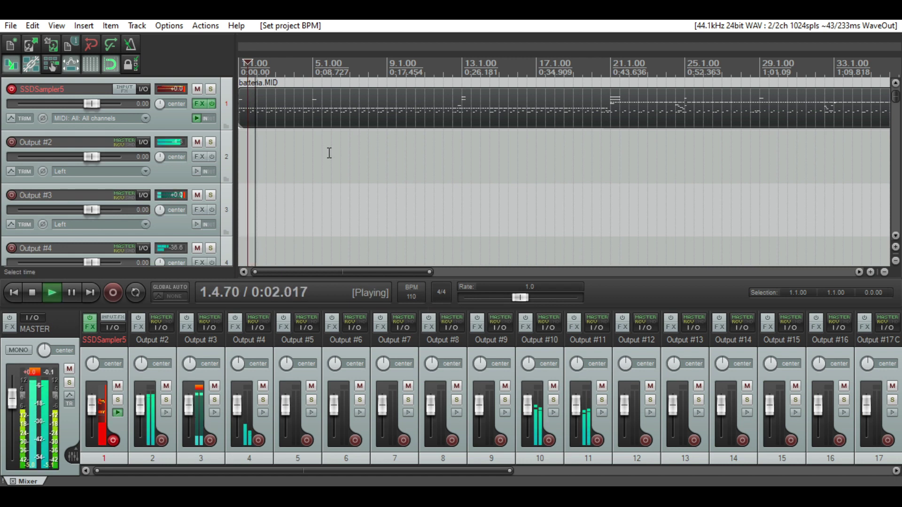
left_click(210, 141)
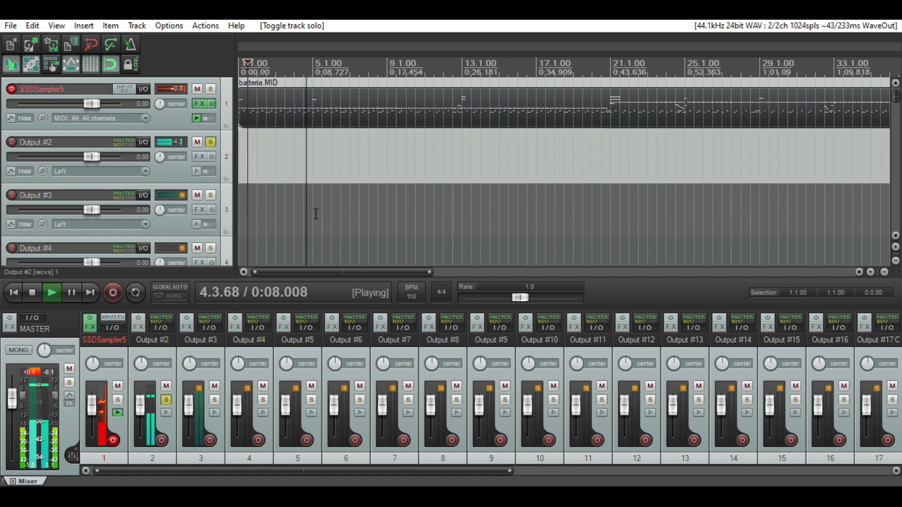
left_click(210, 142)
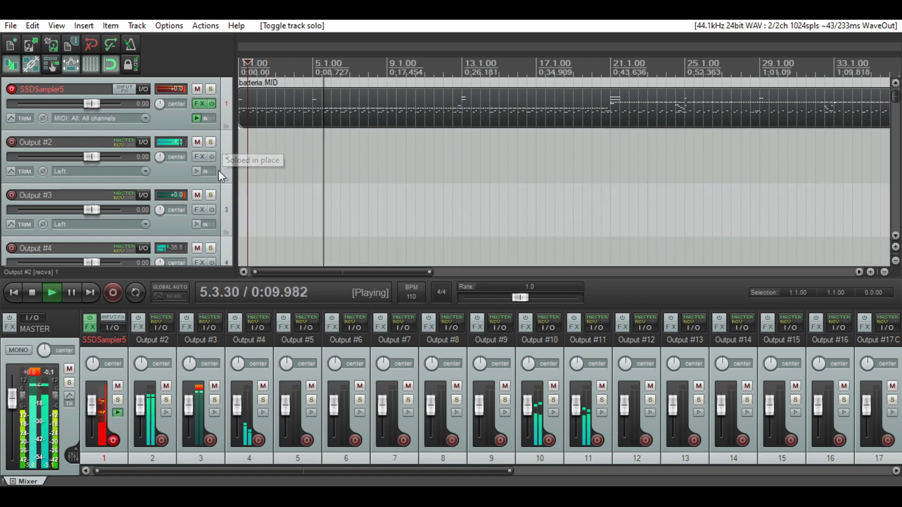
left_click(210, 195)
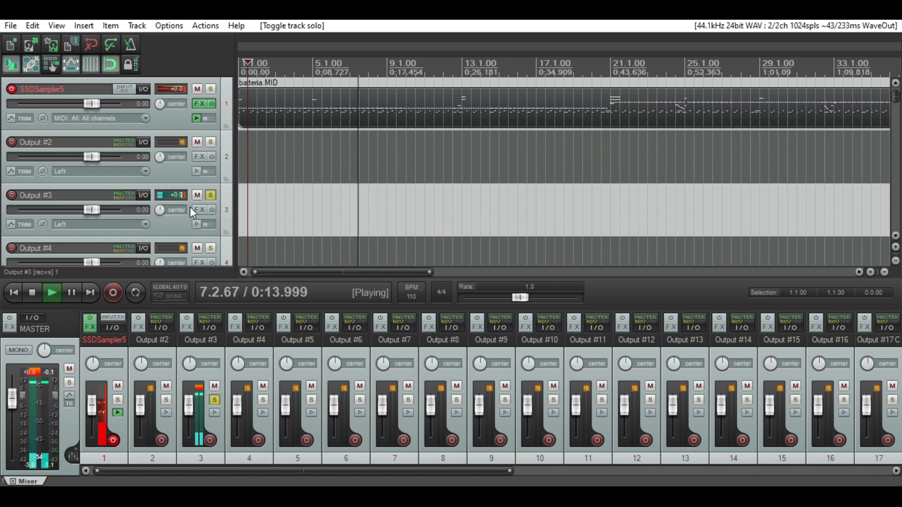
left_click(210, 195)
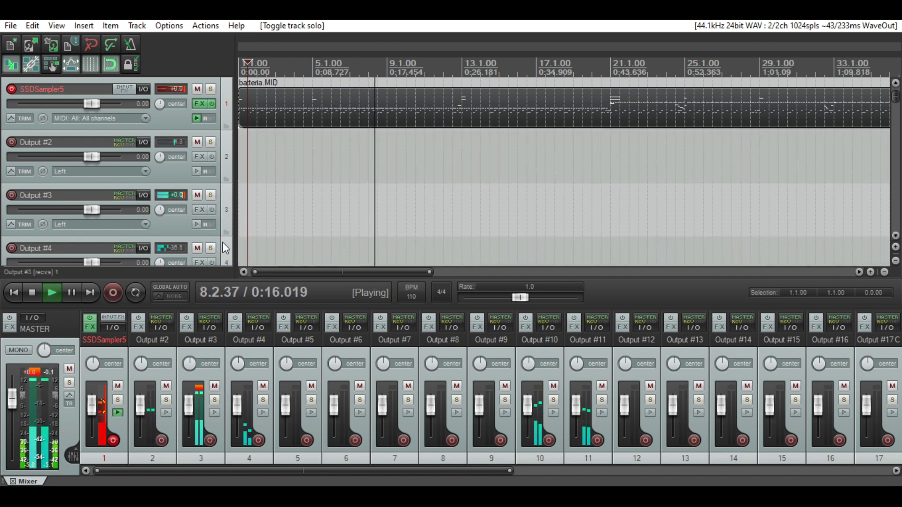
Audition the Output #4, Output #5 and Output #6 tracks in solo during playback.
scroll(222, 235, "down", 1)
left_click(210, 195)
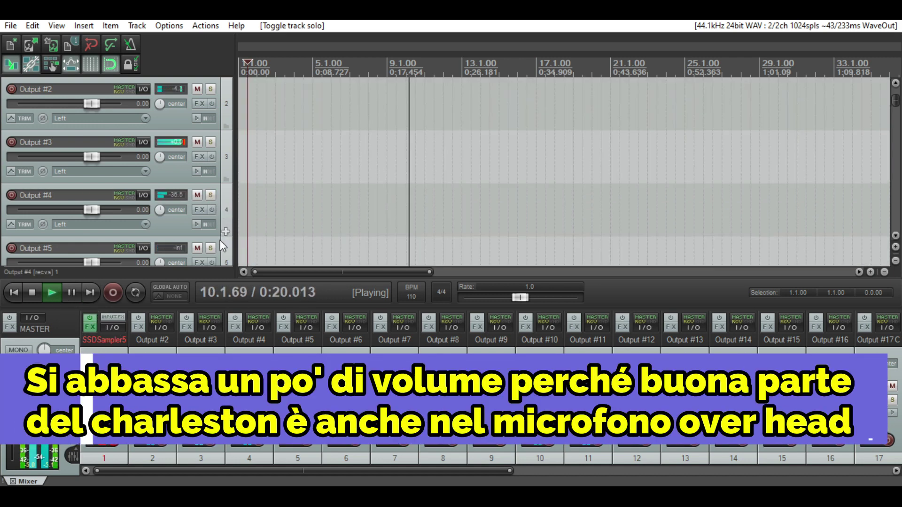
left_click(210, 247)
scroll(227, 233, "down", 1)
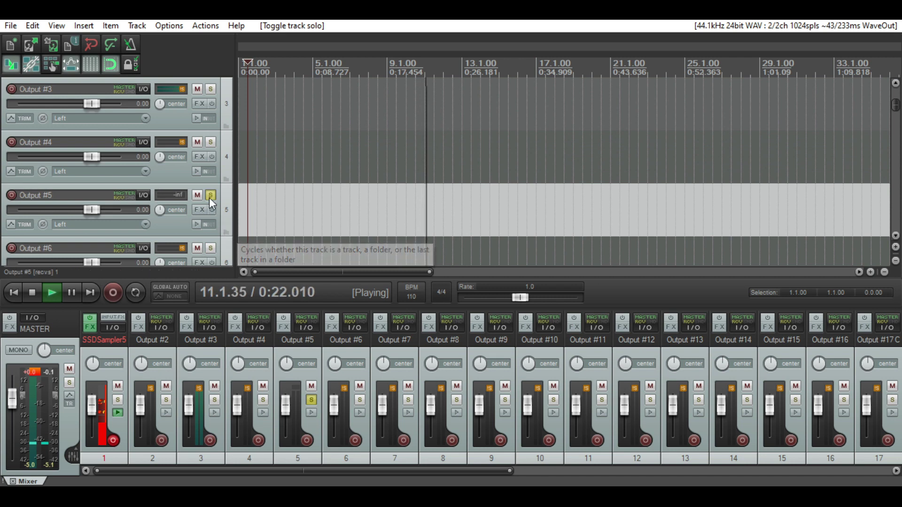
left_click(211, 249)
left_click(211, 249)
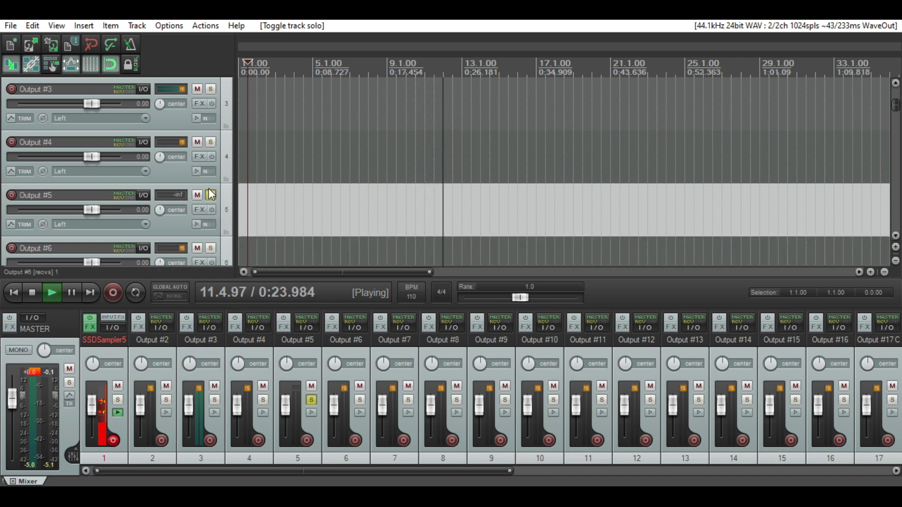
left_click(210, 195)
Solo the Output #7 track and inspect the channel outputs in the SSDSampler5 mixer.
scroll(229, 207, "down", 2)
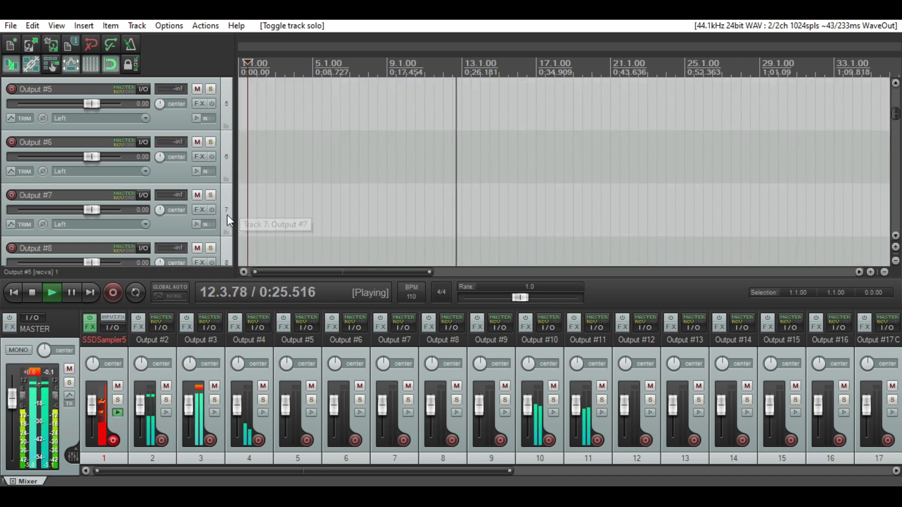
left_click(211, 195)
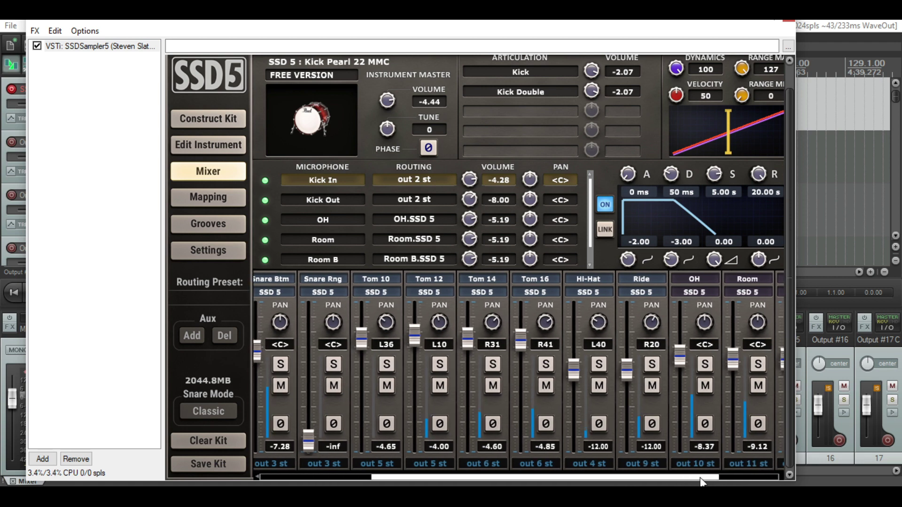
left_click_drag(700, 480, 613, 476)
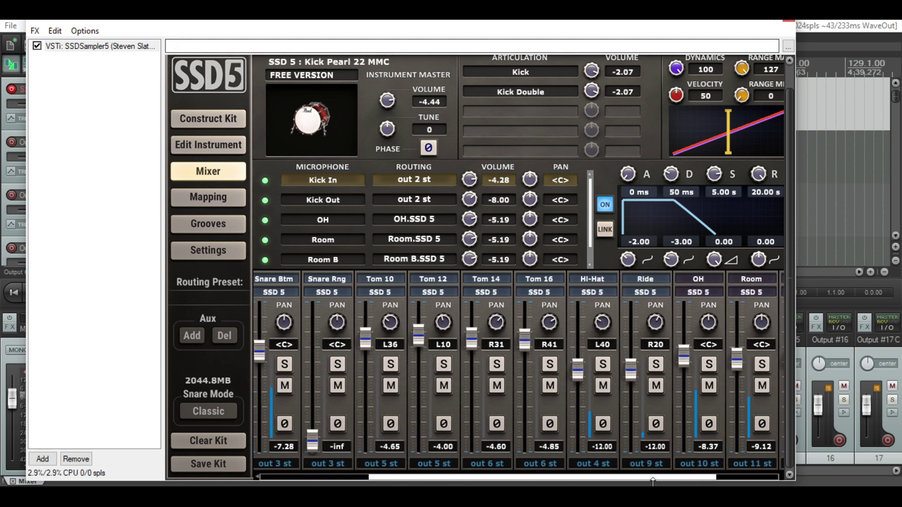
left_click_drag(671, 479, 693, 476)
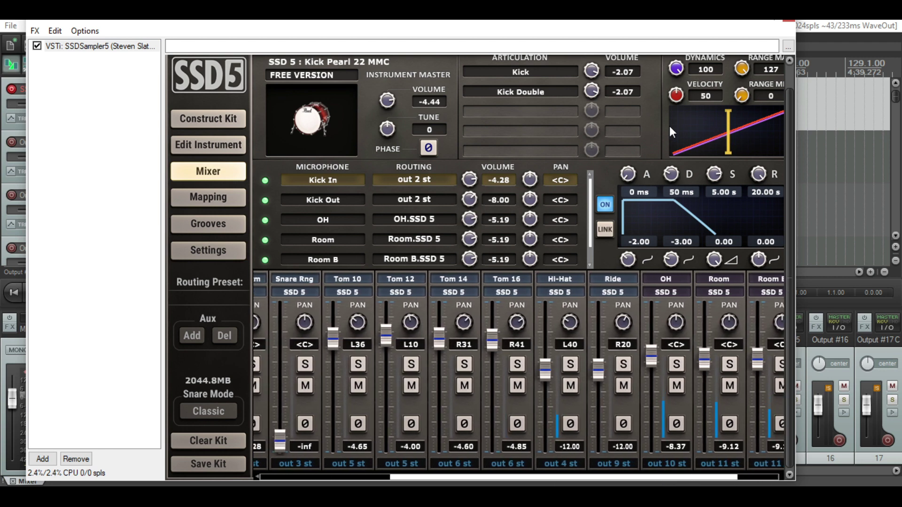
left_click(792, 21)
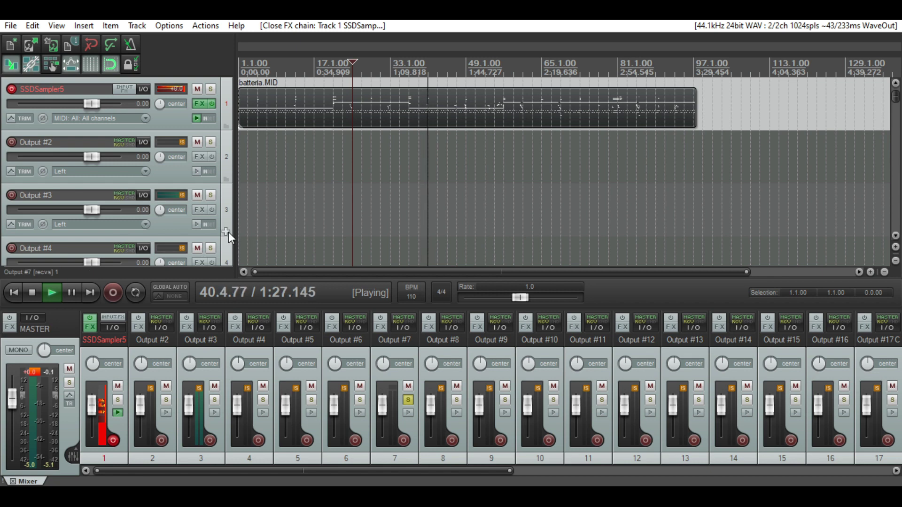
Turn off the solo on Output #7 and check the Output #8 track briefly in solo.
scroll(228, 232, "down", 2)
scroll(205, 233, "down", 2)
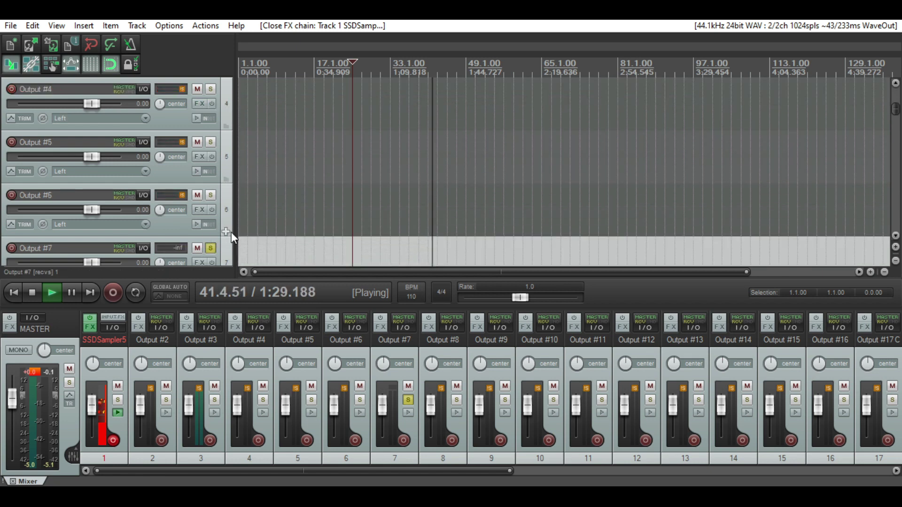
left_click(212, 218)
left_click(210, 195)
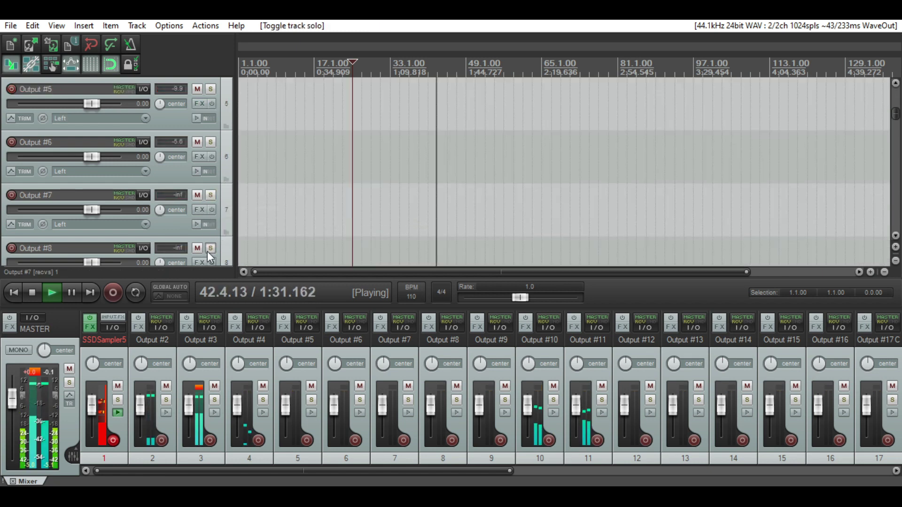
left_click(209, 249)
left_click(213, 246)
Solo the Output #9 track and audition it from about bars 23, 17 and 19.
scroll(220, 243, "down", 1)
scroll(217, 244, "down", 1)
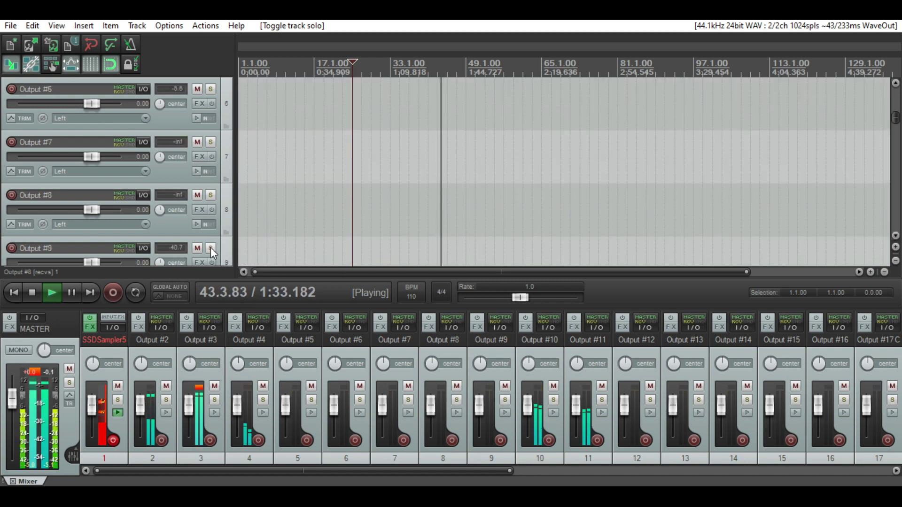
left_click(211, 247)
scroll(224, 244, "down", 1)
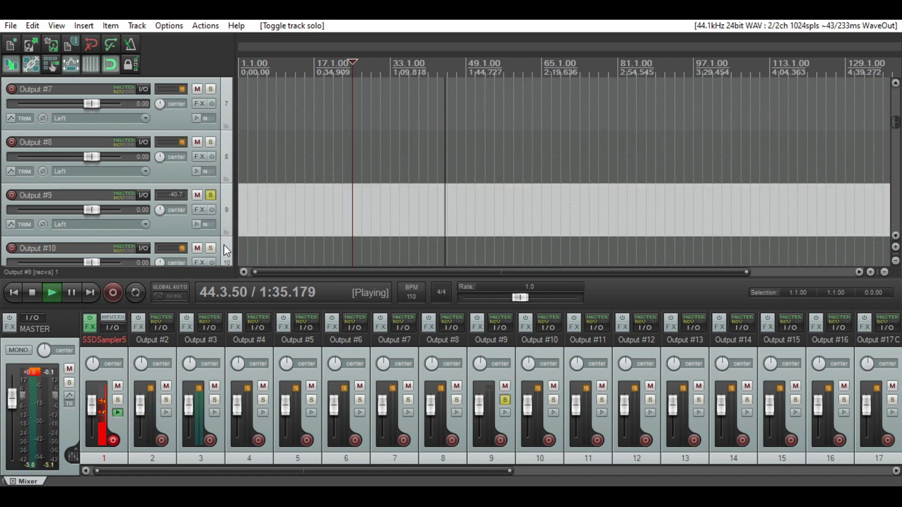
left_click(342, 62)
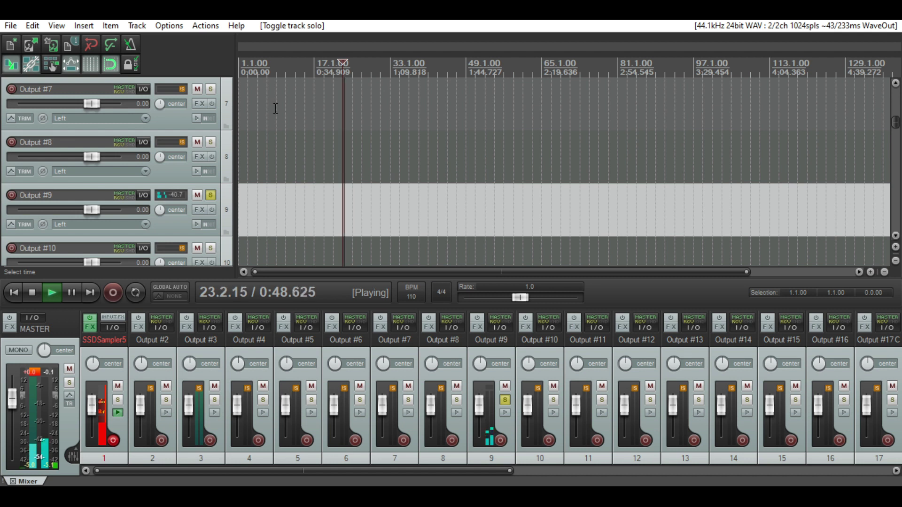
left_click(319, 73)
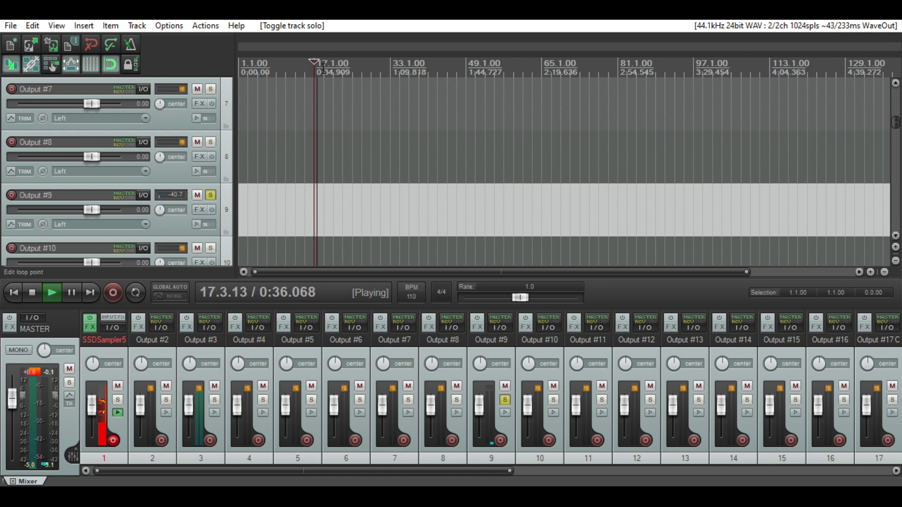
left_click(324, 71)
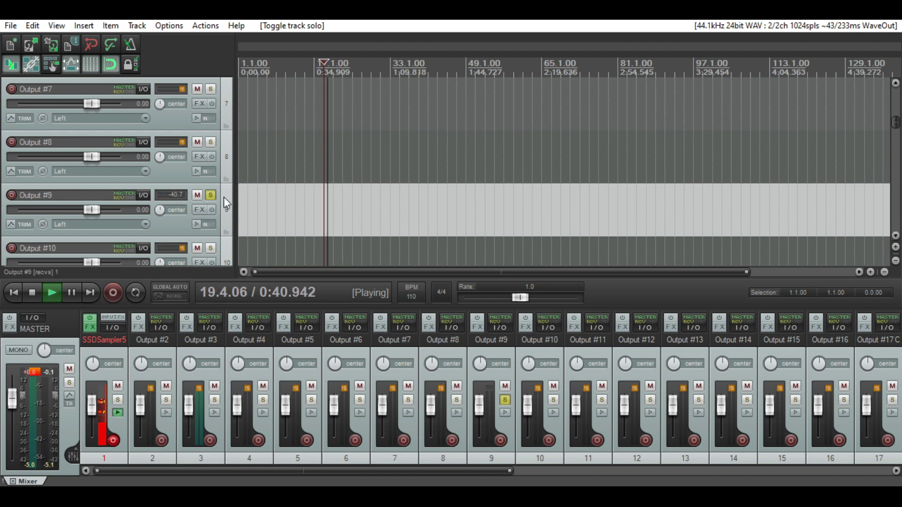
Solo the Output #10 track instead of Output #9 and audition it from about bars 35 and 25.
left_click(211, 248)
left_click(210, 195)
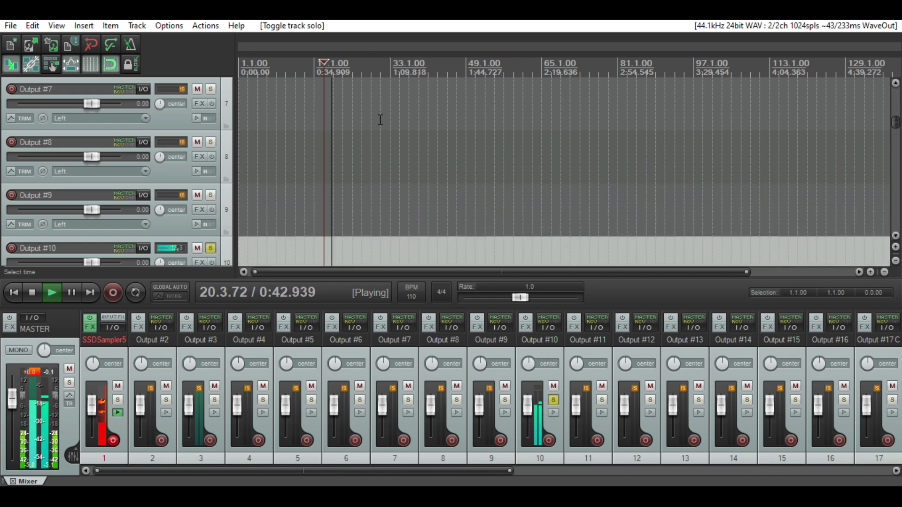
left_click(399, 117)
scroll(225, 205, "up", 6)
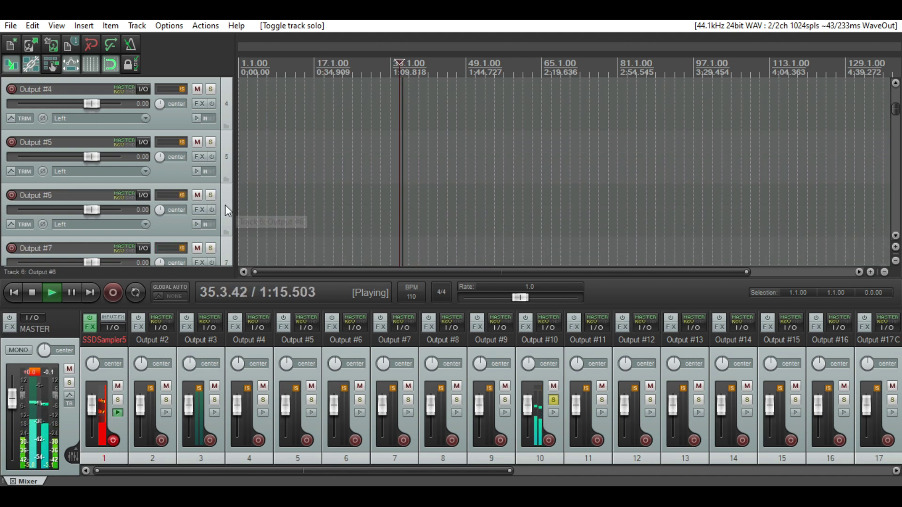
left_click(353, 66)
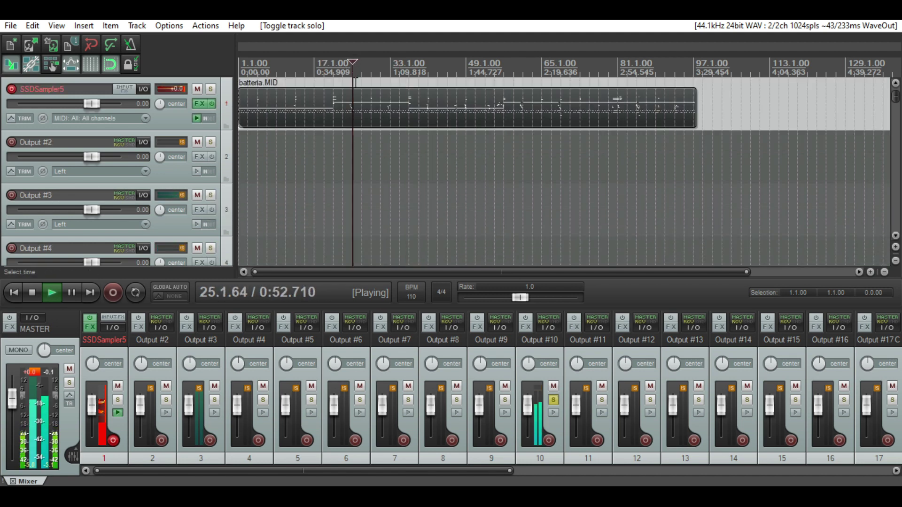
Clear the name of the Output #10 track, then unsolo it and stop playback.
scroll(226, 202, "down", 1)
scroll(224, 196, "down", 4)
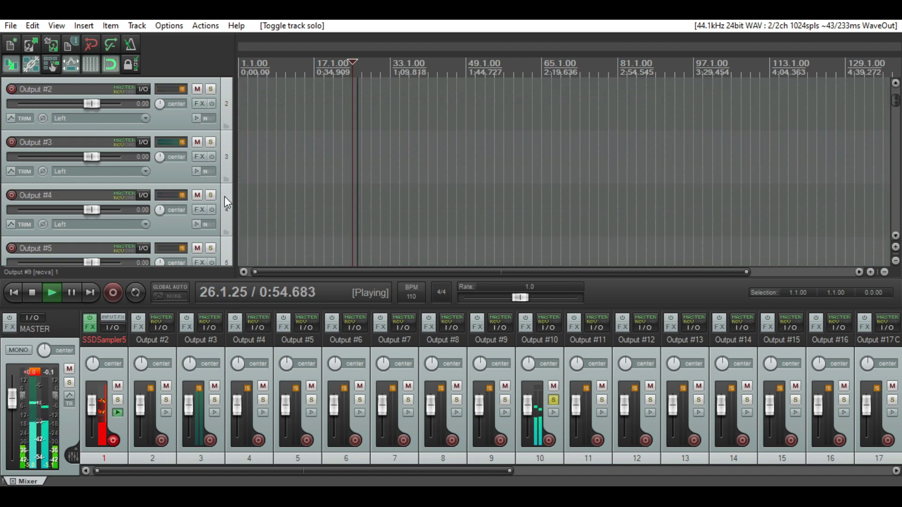
scroll(224, 200, "down", 1)
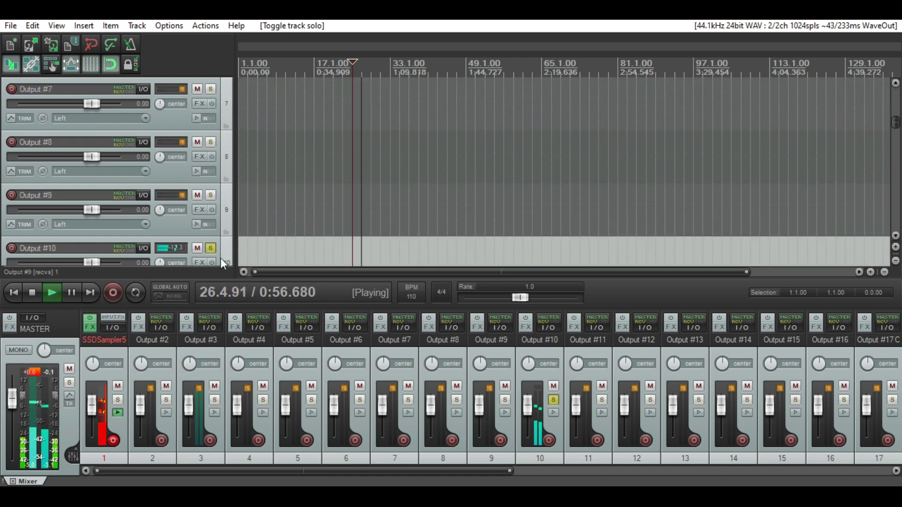
double_click(76, 247)
key("Delete")
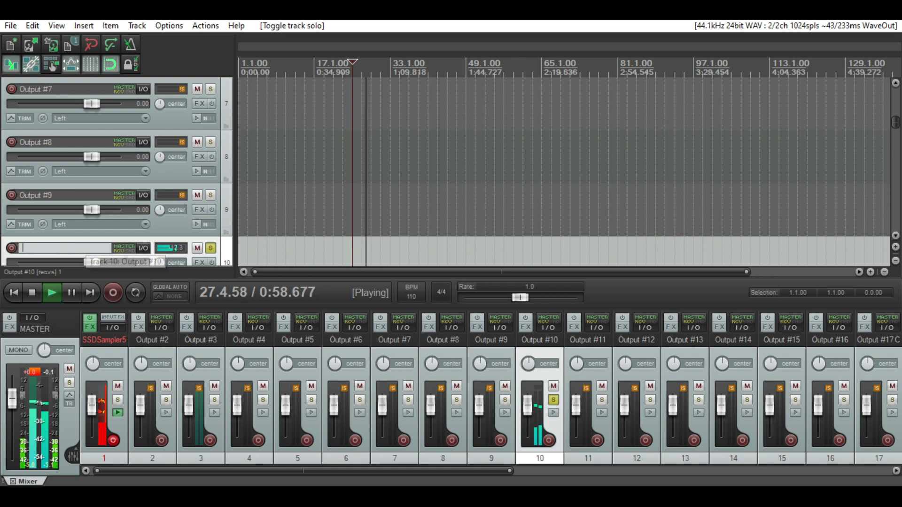
left_click(211, 248)
key("space")
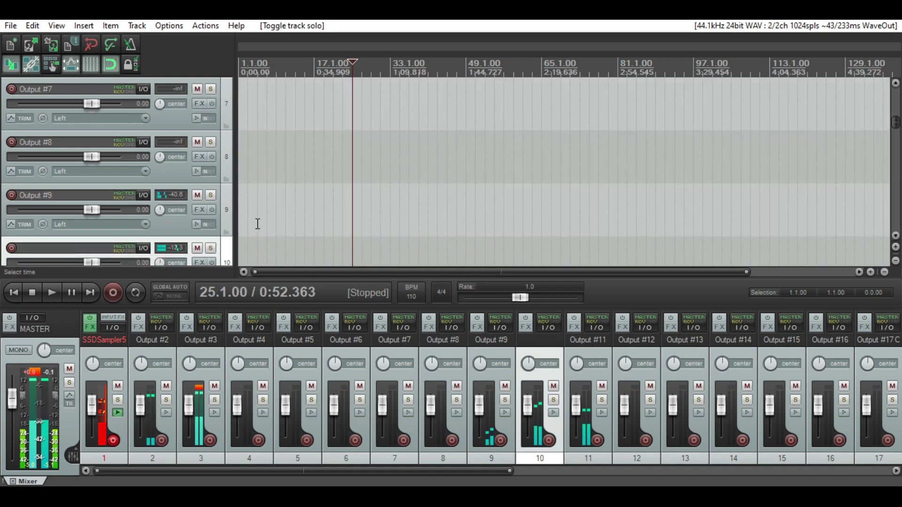
Name the unnamed track 10 Piatti and rename the Output #9 track as Ride.
double_click(98, 247)
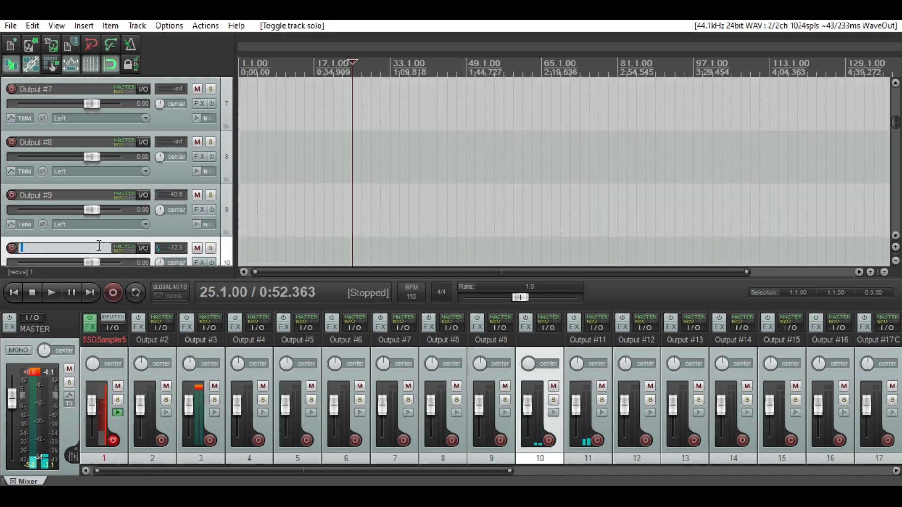
type("Piatti")
key("Return")
double_click(61, 194)
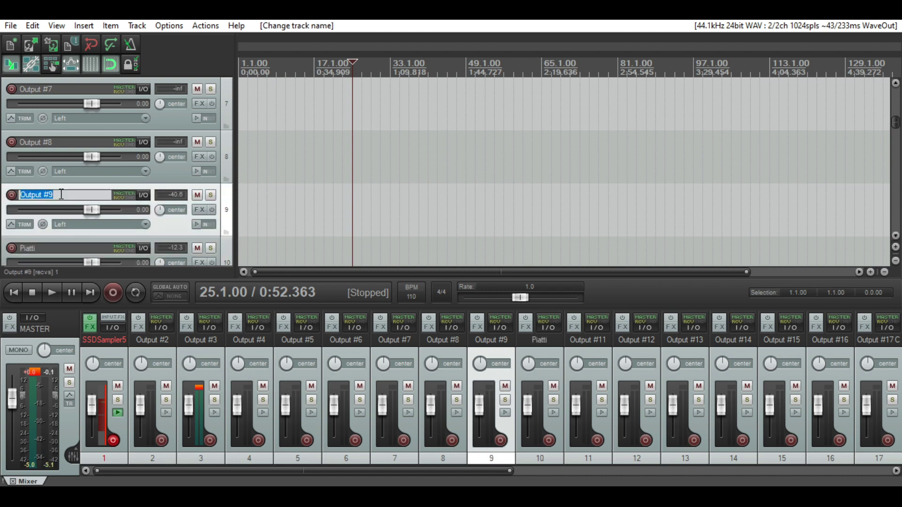
type("Ride")
key("Return")
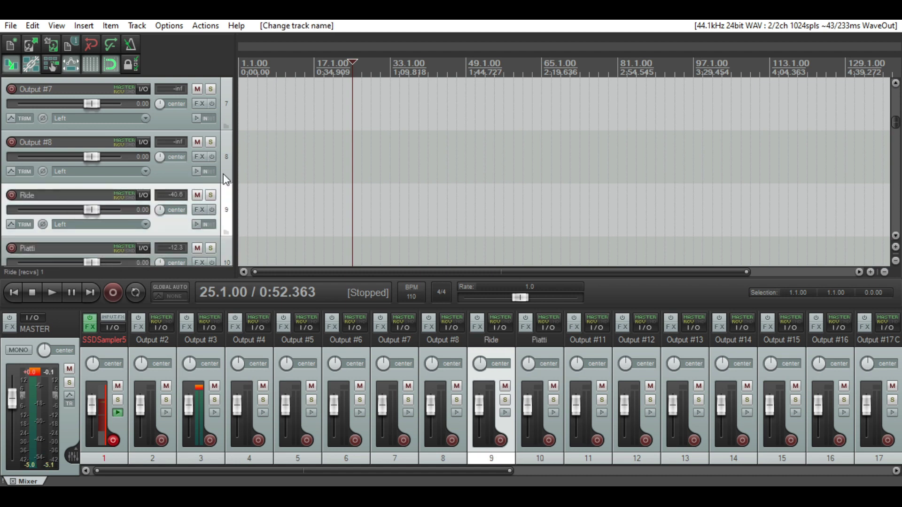
Rename the Output #2 track as Kick and the Output #3 track as Snare.
scroll(224, 179, "up", 6)
double_click(46, 143)
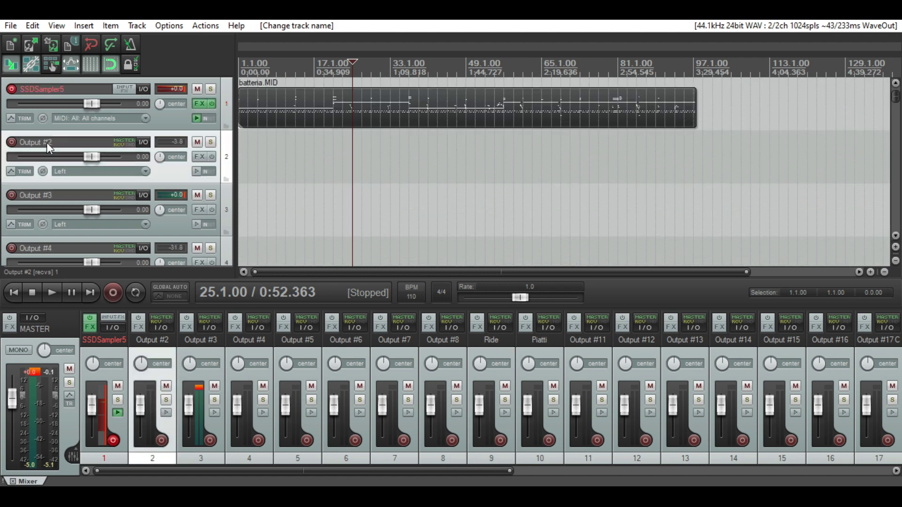
type("Kick")
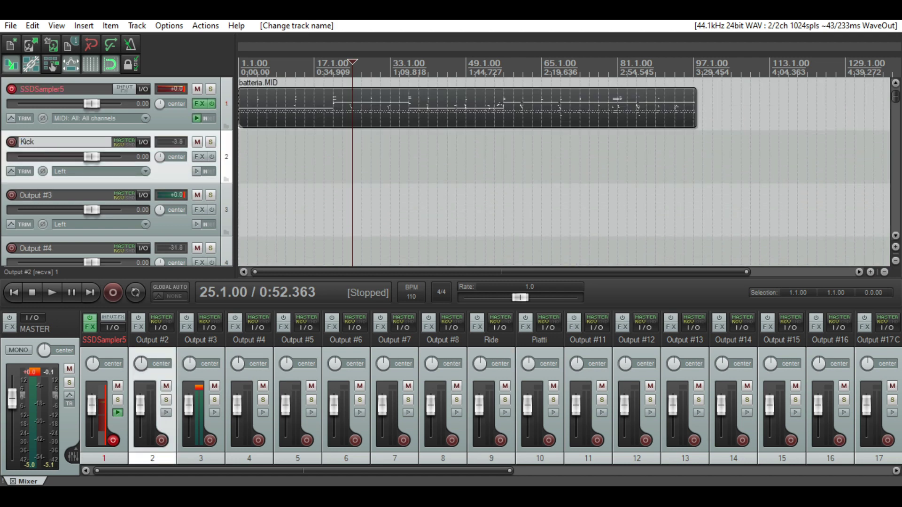
key("Return")
double_click(52, 197)
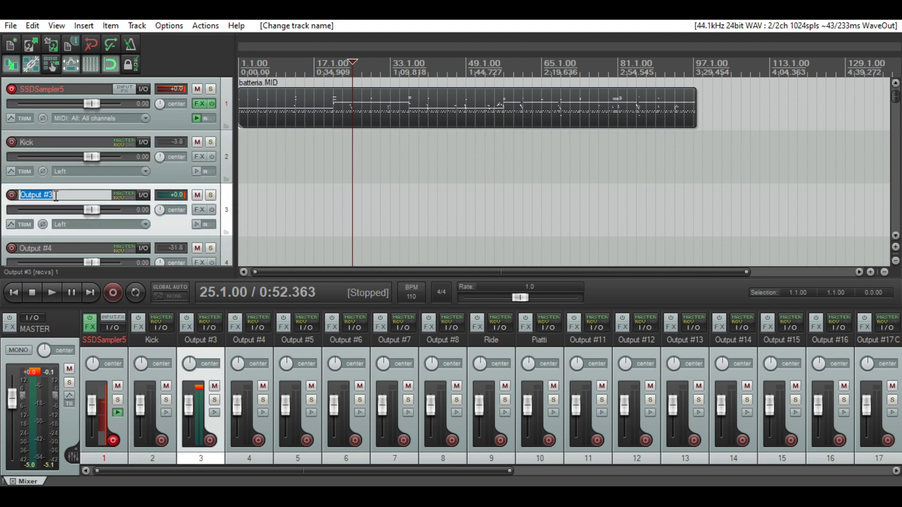
type("Snare")
key("Return")
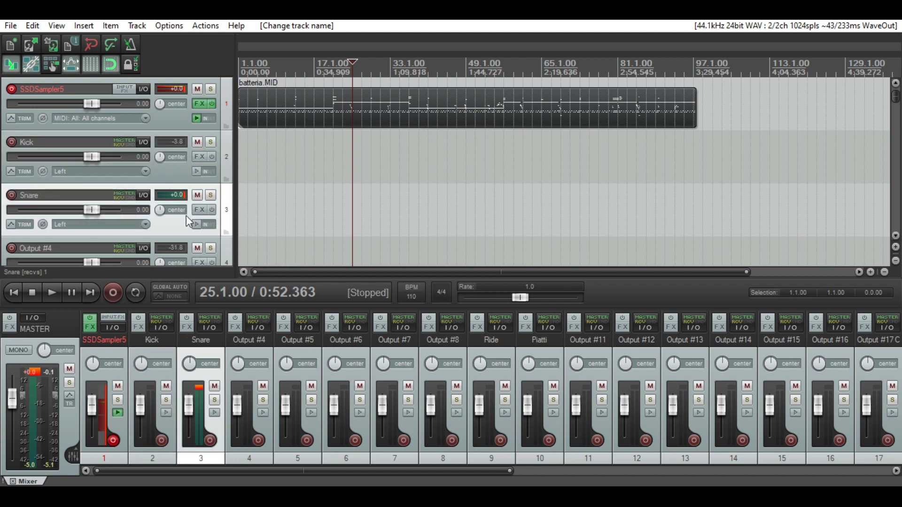
Rename the Output #4 track as HH.
double_click(84, 247)
type("HH")
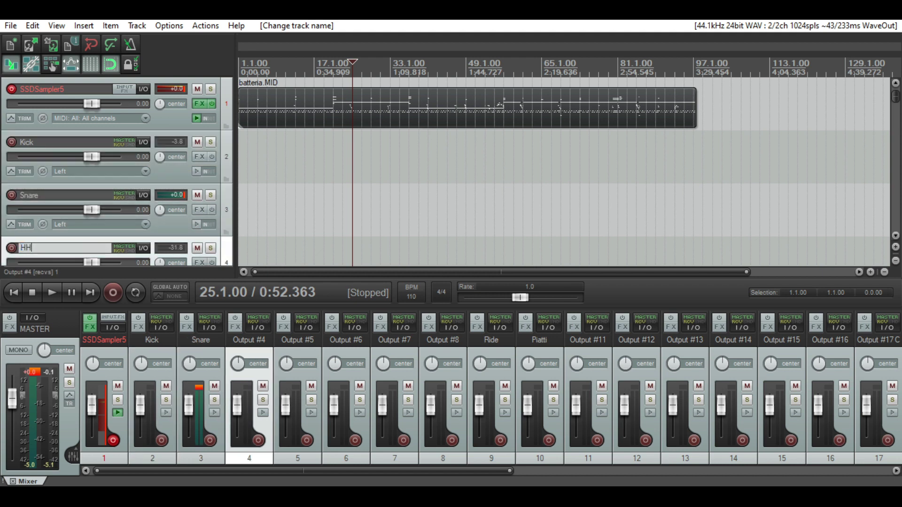
key("Return")
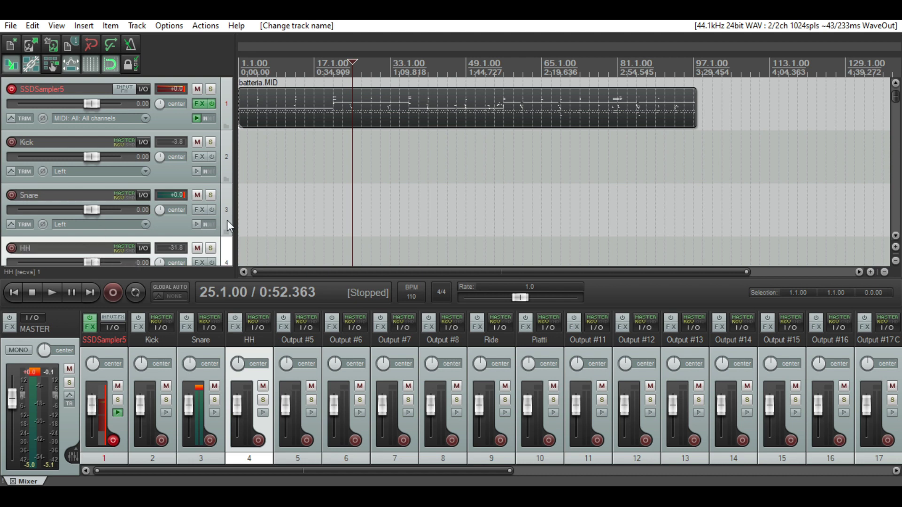
Rename the Output #5 track as Tom 1-2 and the Output #6 track as Tom 3-4.
scroll(227, 220, "down", 1)
scroll(227, 220, "down", 1)
double_click(63, 196)
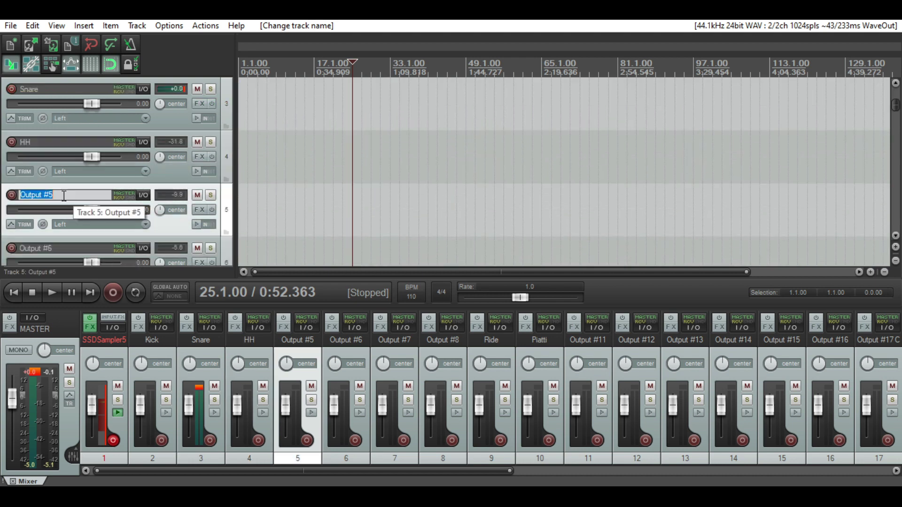
type("Tom 1-")
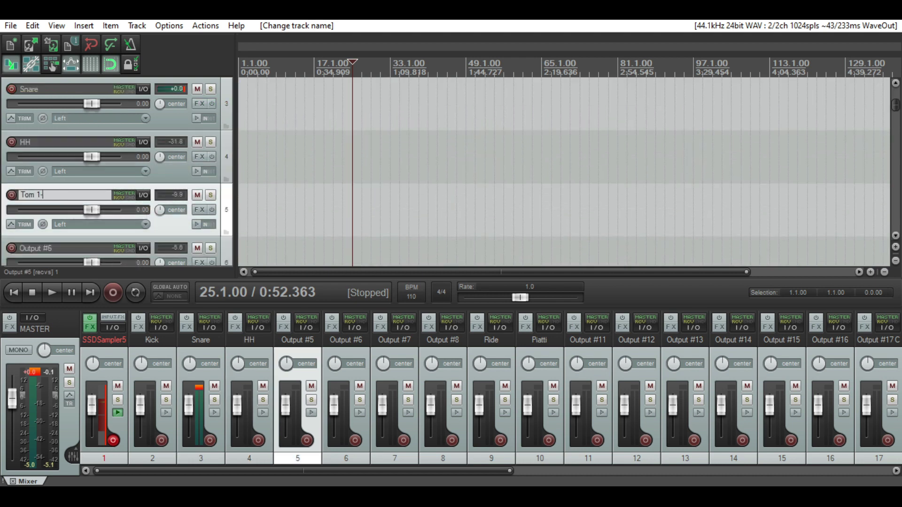
type("2")
double_click(74, 245)
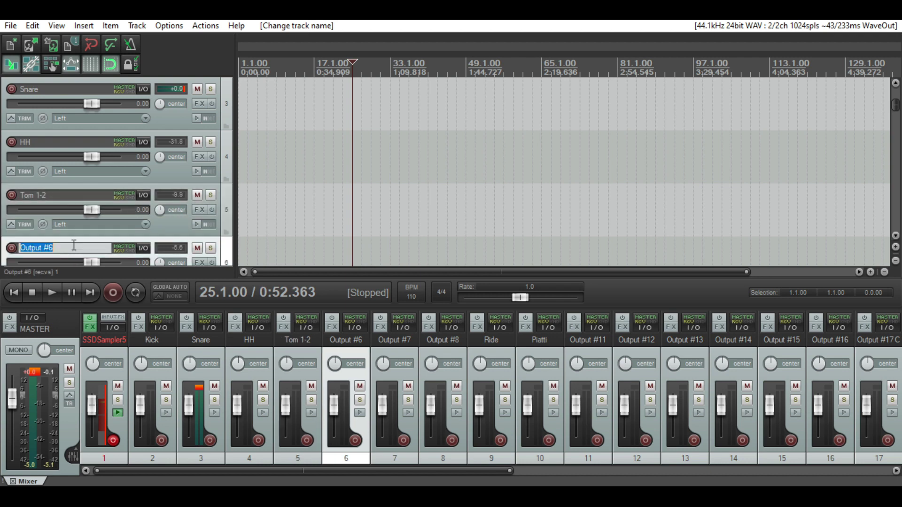
type("Tom 3-4")
key("Return")
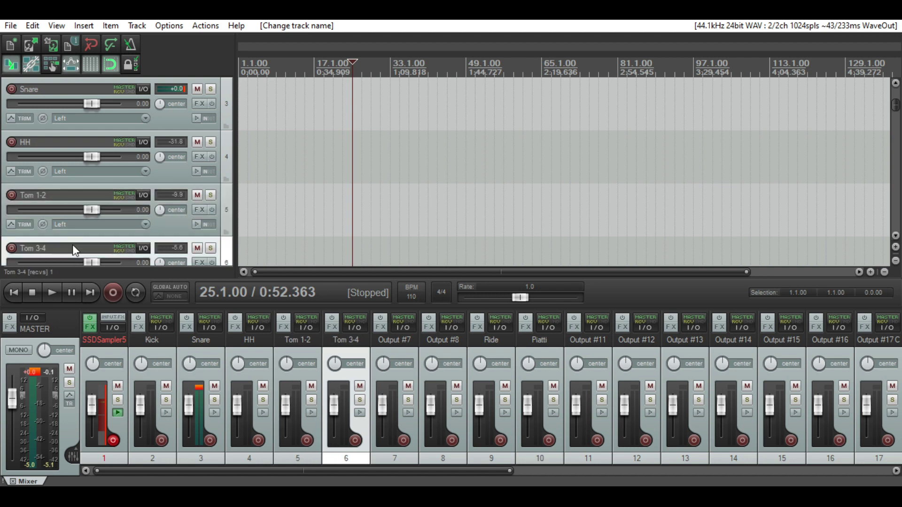
Delete the Output #7 and Output #8 tracks.
scroll(227, 233, "down", 1)
scroll(227, 233, "down", 2)
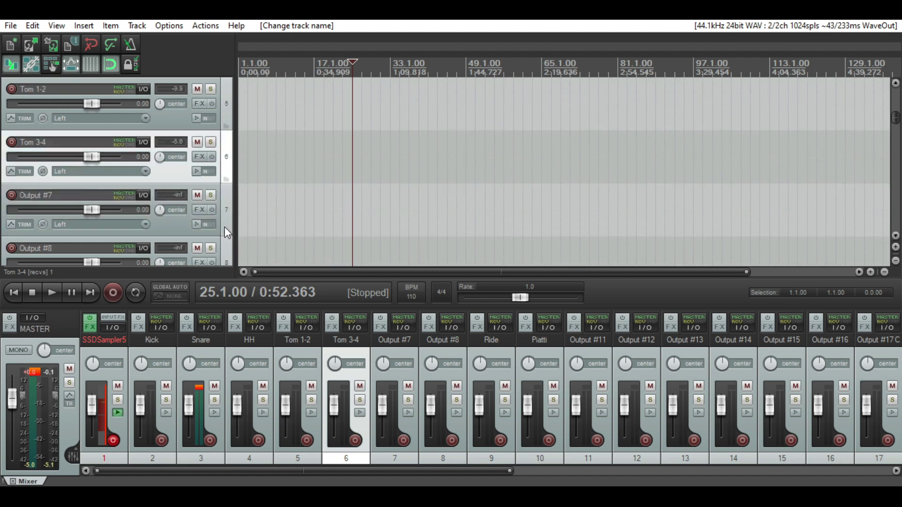
left_click(181, 231)
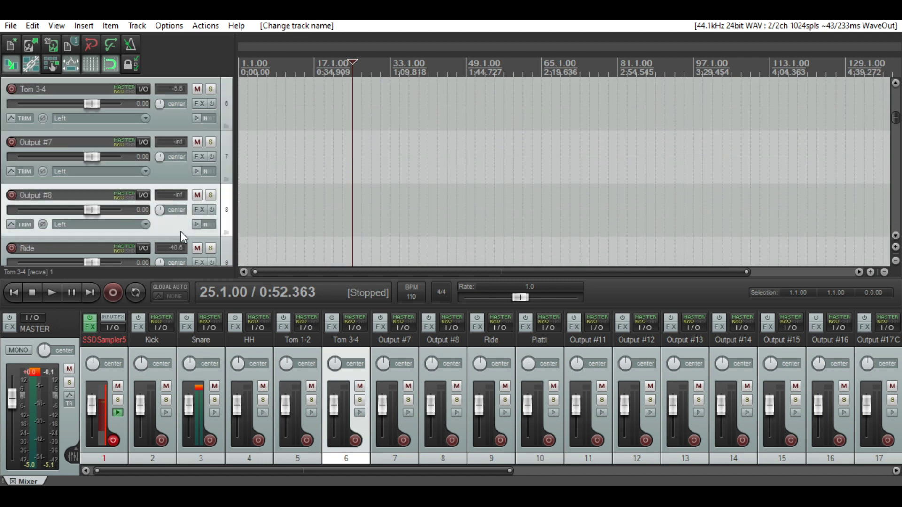
left_click(170, 174, "ctrl")
key("Delete")
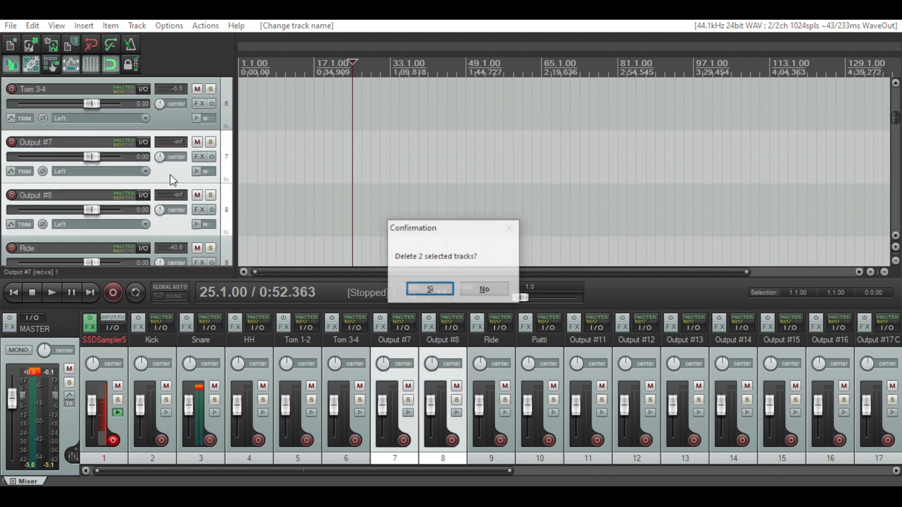
left_click(427, 289)
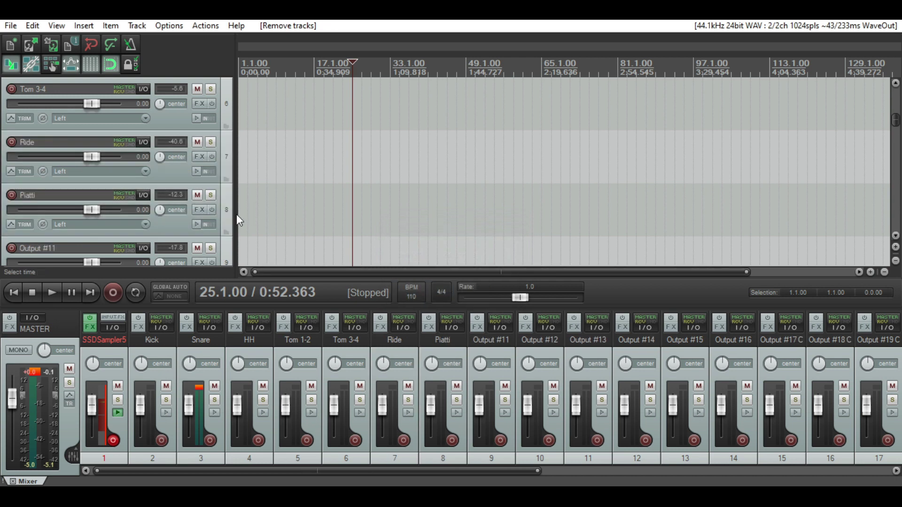
Rename the Output #11 track as Room.
scroll(232, 216, "down", 1)
double_click(78, 197)
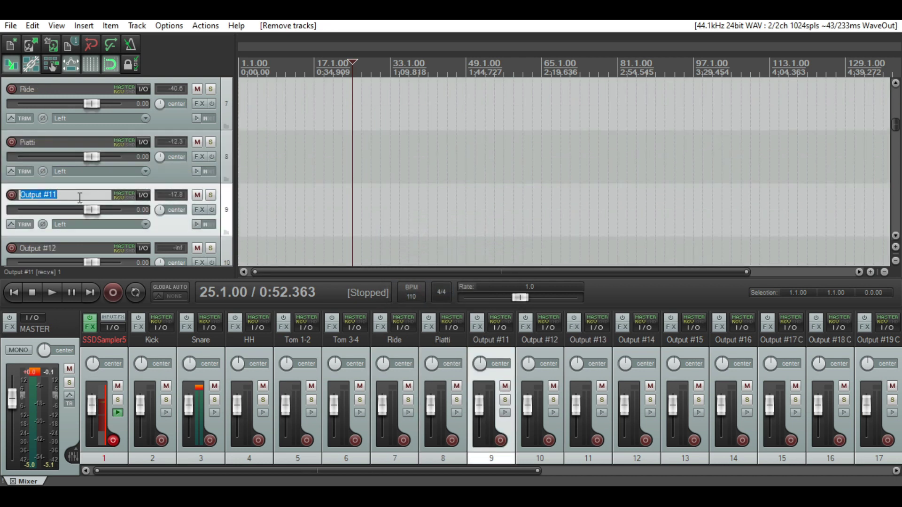
type("Room")
key("Return")
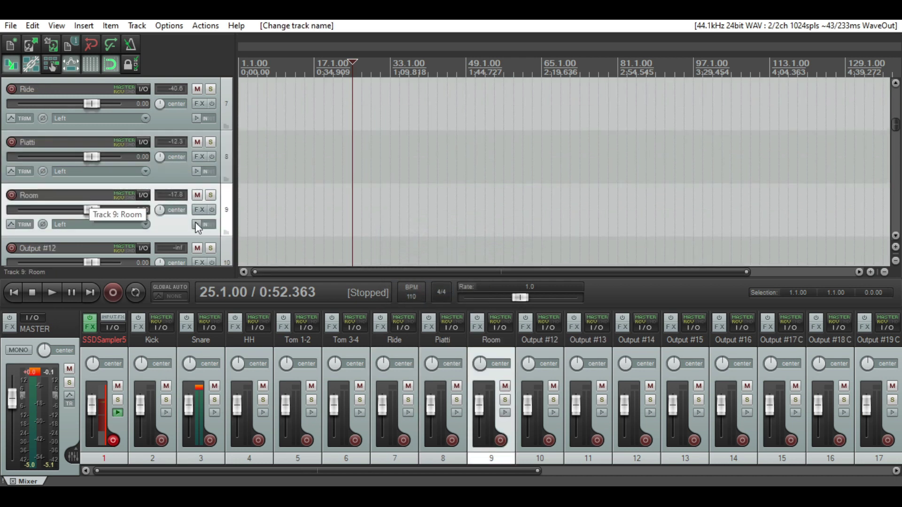
Delete all the tracks from Output #12 through Output #32 C.
scroll(78, 198, "down", 1)
left_click_drag(509, 472, 676, 471)
left_click(241, 353)
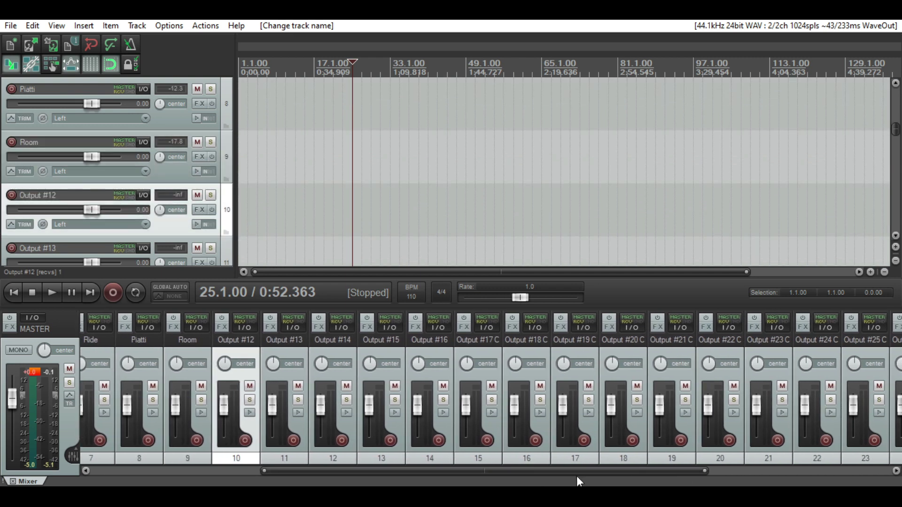
left_click_drag(577, 472, 765, 472)
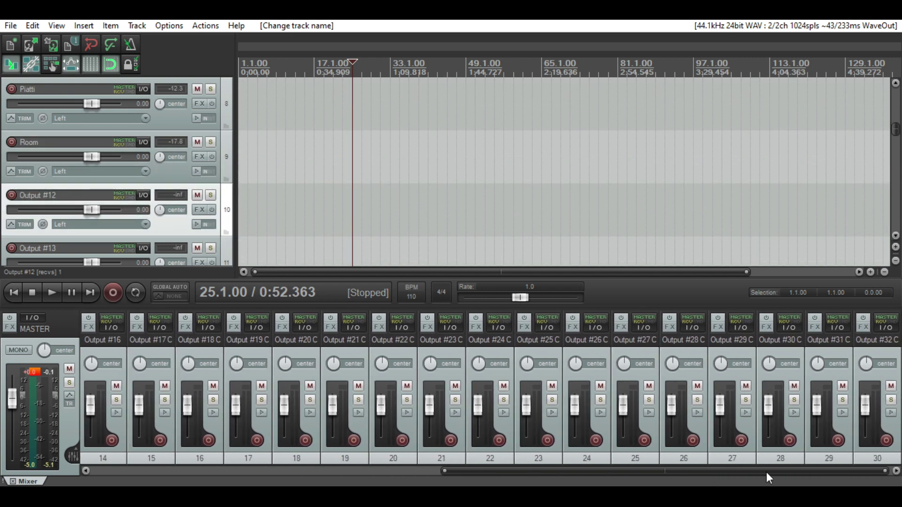
left_click(888, 360, "shift")
key("Delete")
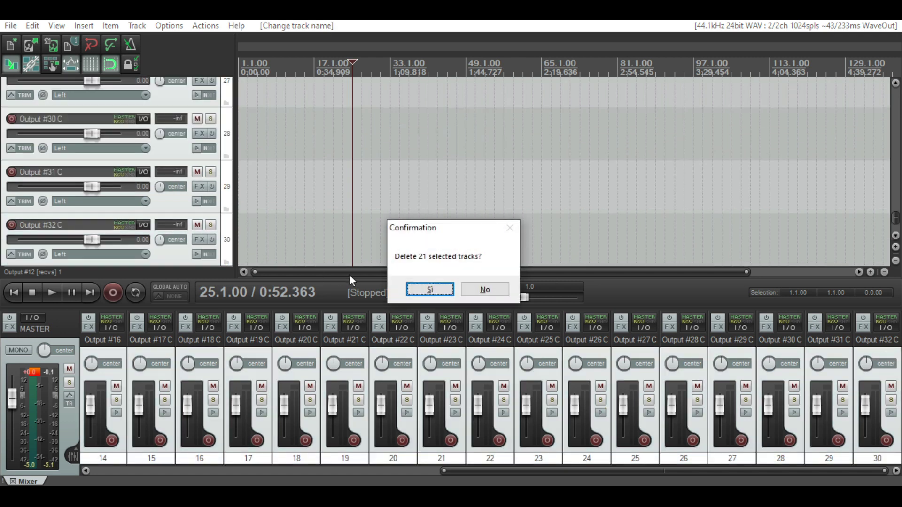
left_click(429, 290)
Place the edit cursor at bar 3 and colour all tracks from SSDSampler5 through Room green.
scroll(227, 227, "up", 5)
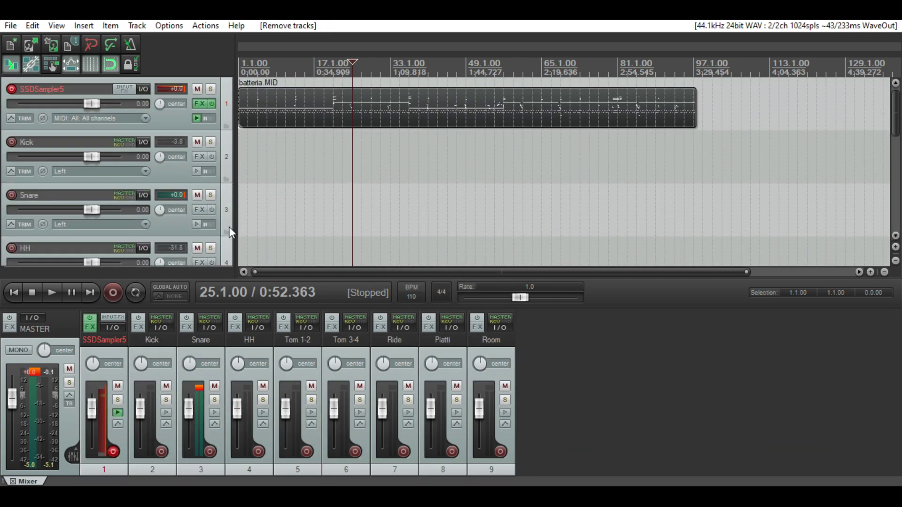
left_click(251, 98)
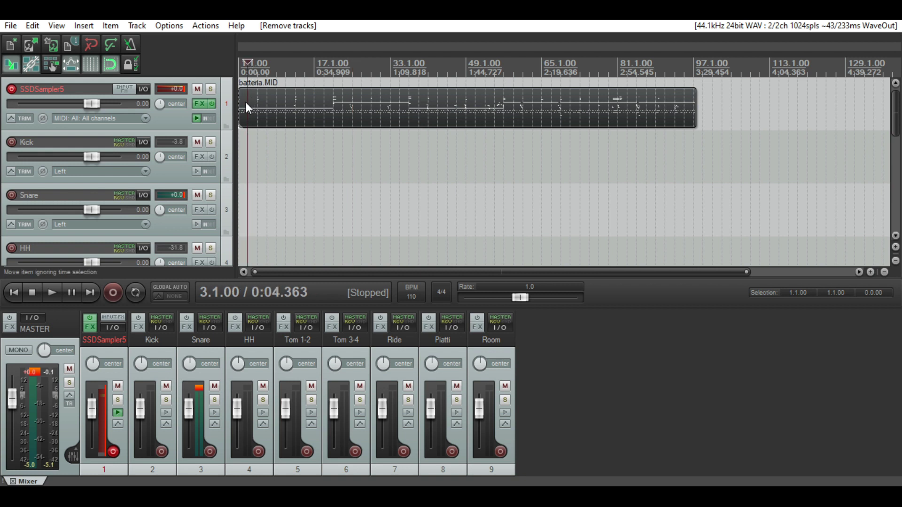
left_click(164, 122)
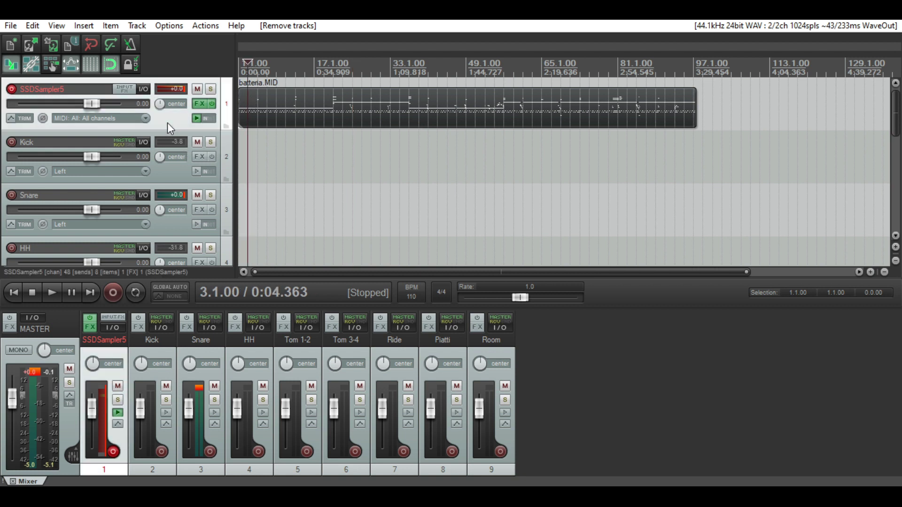
left_click(505, 351)
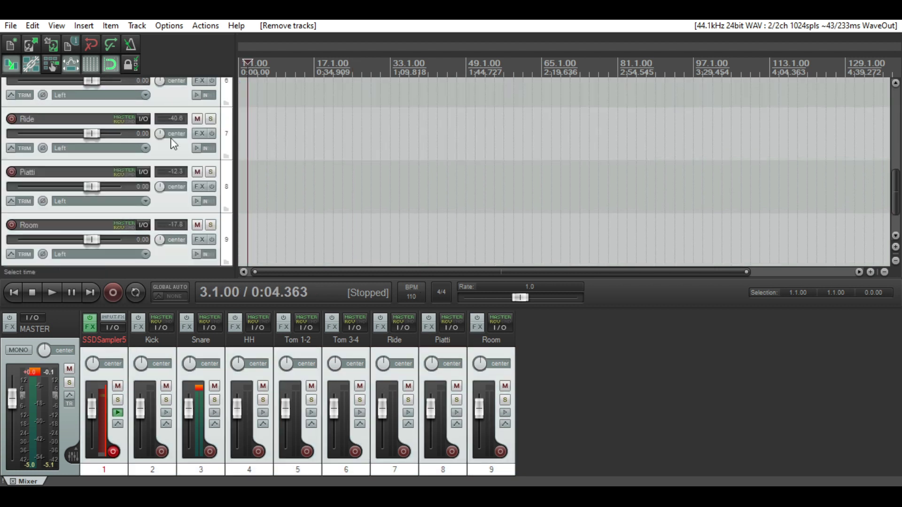
right_click(189, 161)
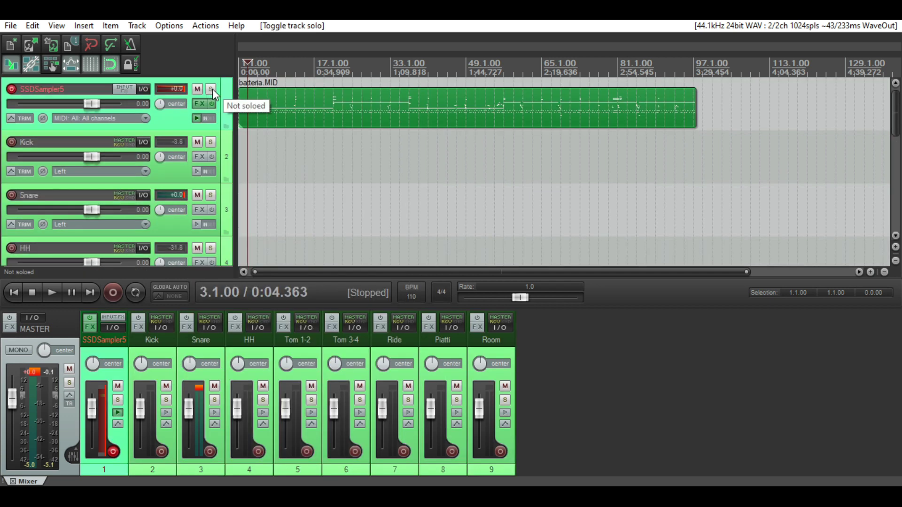
Audition SSDSampler5 in solo from bar 3, switch the solo to Kick, then stop playback and clear the solo.
left_click(211, 89)
key("space")
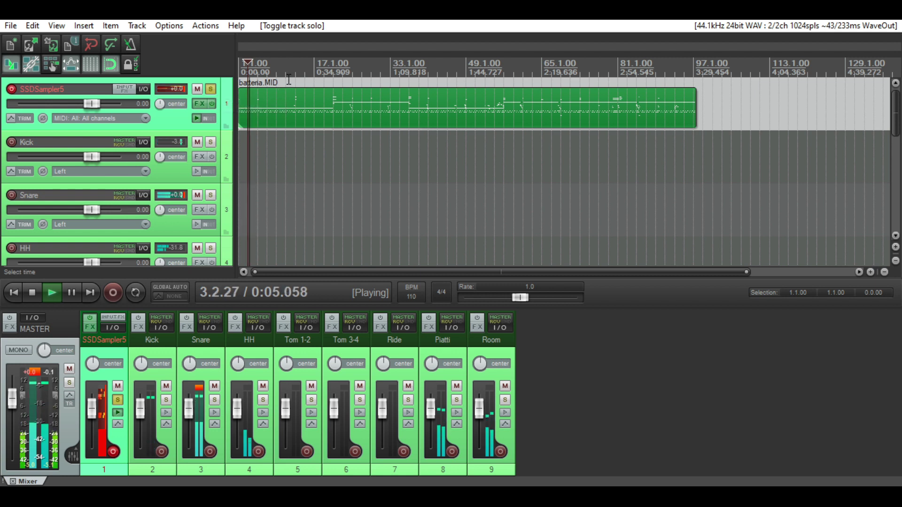
left_click(211, 142)
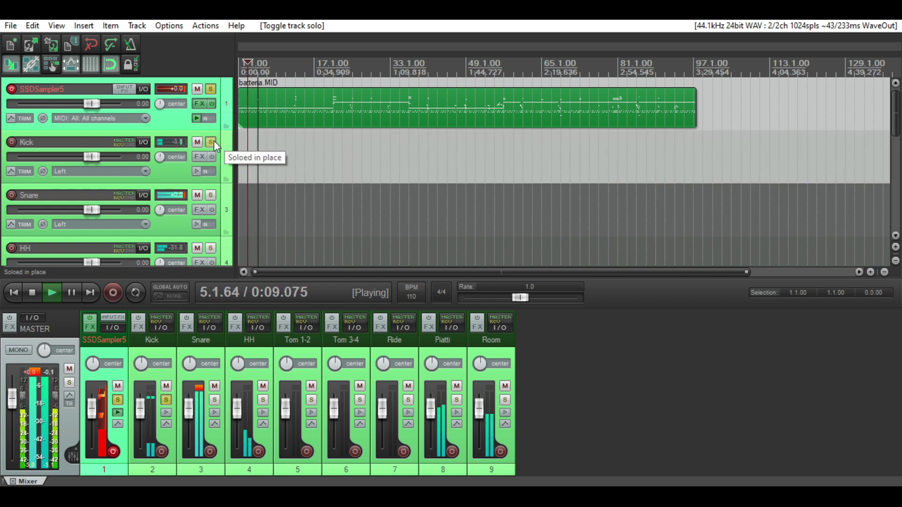
left_click(212, 89)
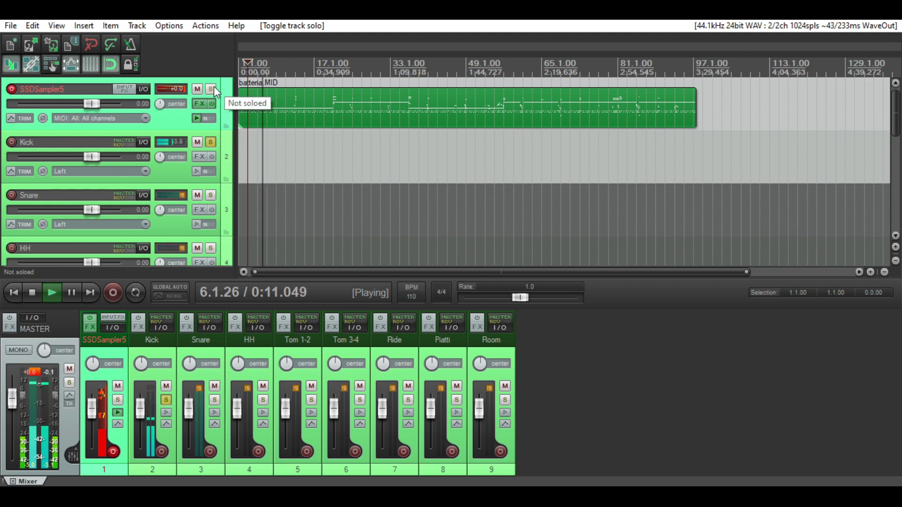
key("space")
left_click(212, 142)
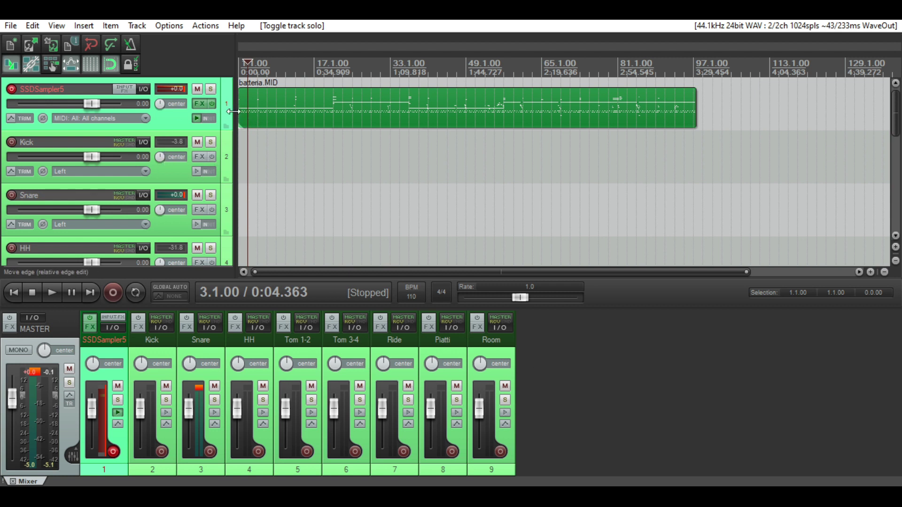
Briefly solo Kick together with SSDSampler5, keep only SSDSampler5 soloed, and open the routing window of SSDSampler5.
left_click(211, 141)
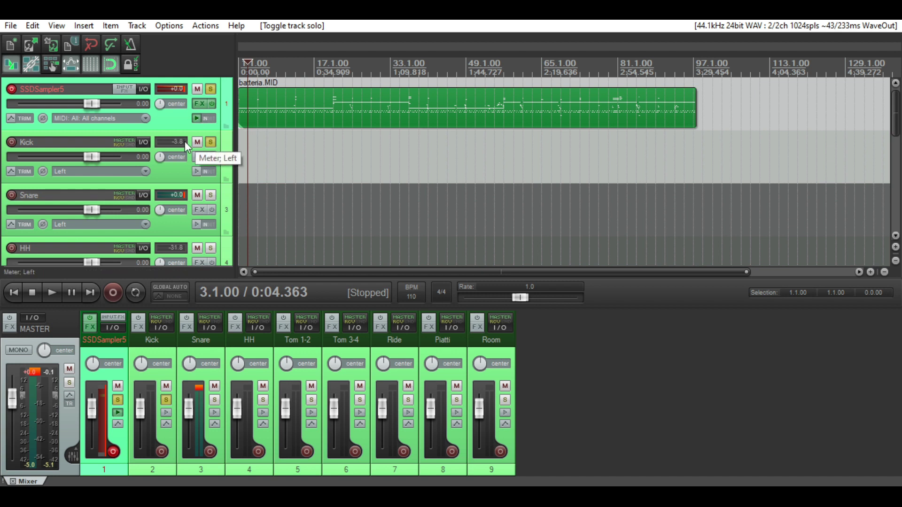
left_click(211, 142)
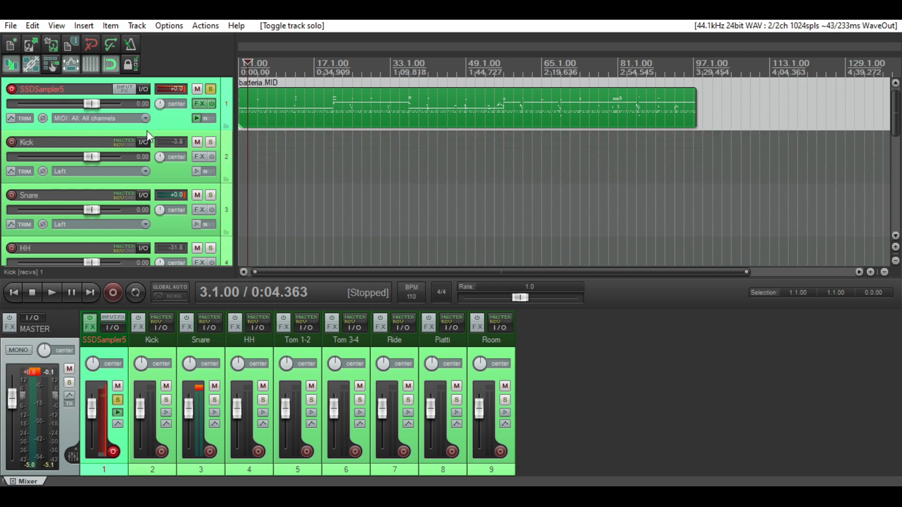
mouse_move(120, 146)
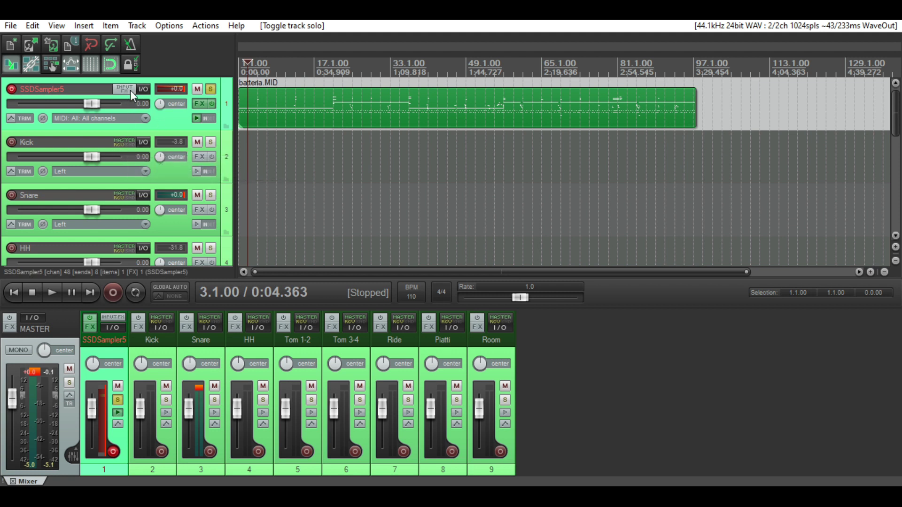
left_click(142, 91)
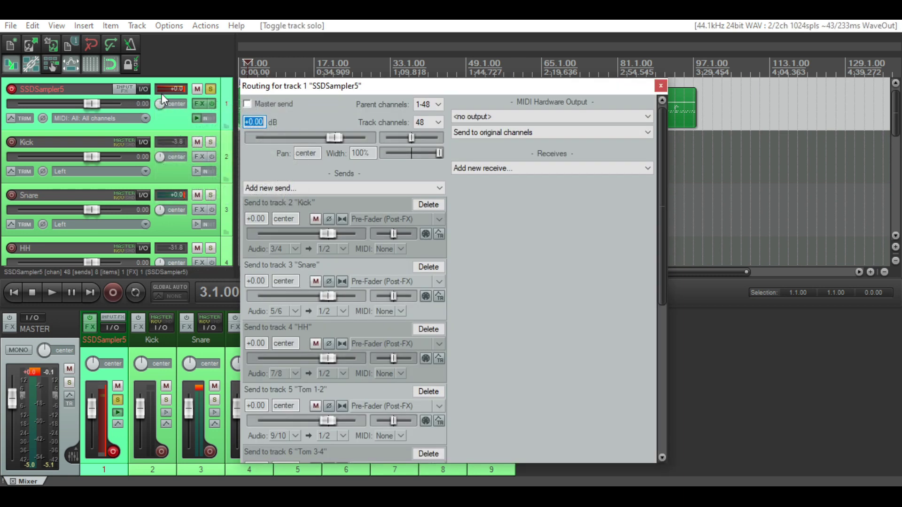
Review the SSDSampler5 sends, close its routing window, and add the JS: ReEQ V1.4 effect to the Kick track.
mouse_move(145, 89)
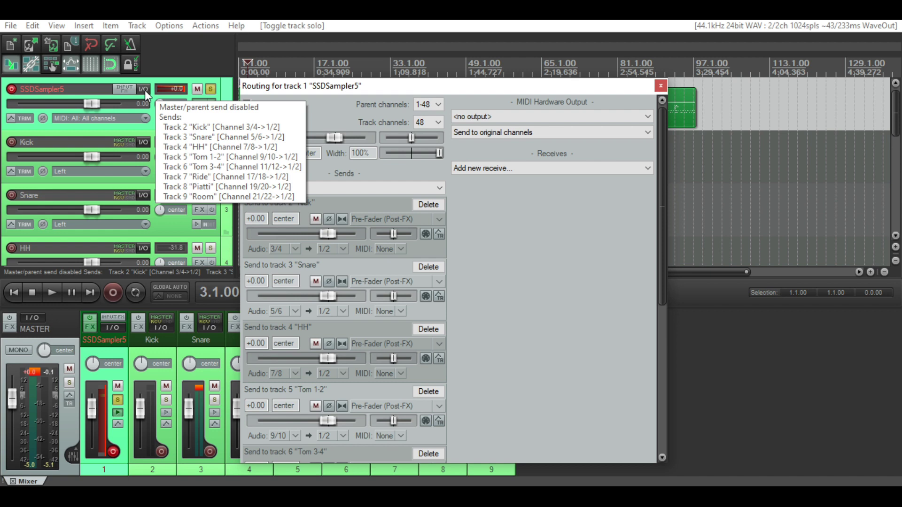
left_click(660, 85)
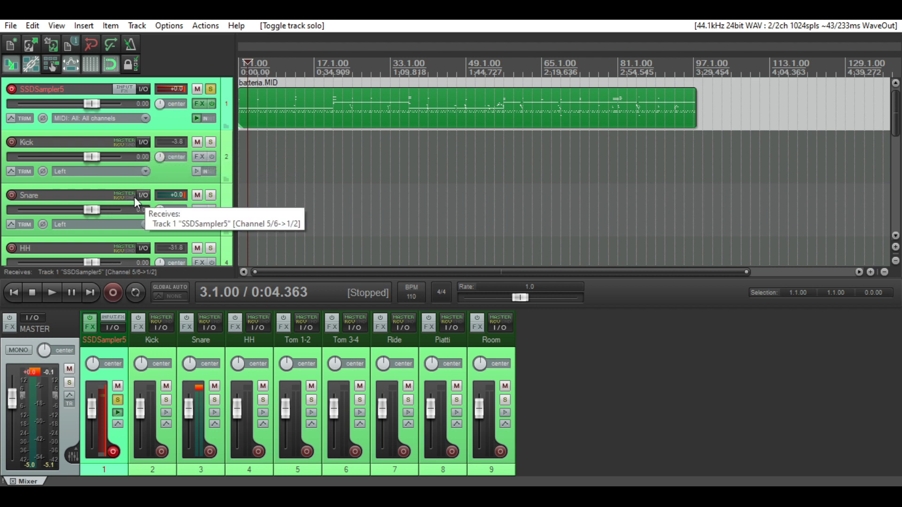
scroll(176, 231, "down", 1)
left_click(200, 103)
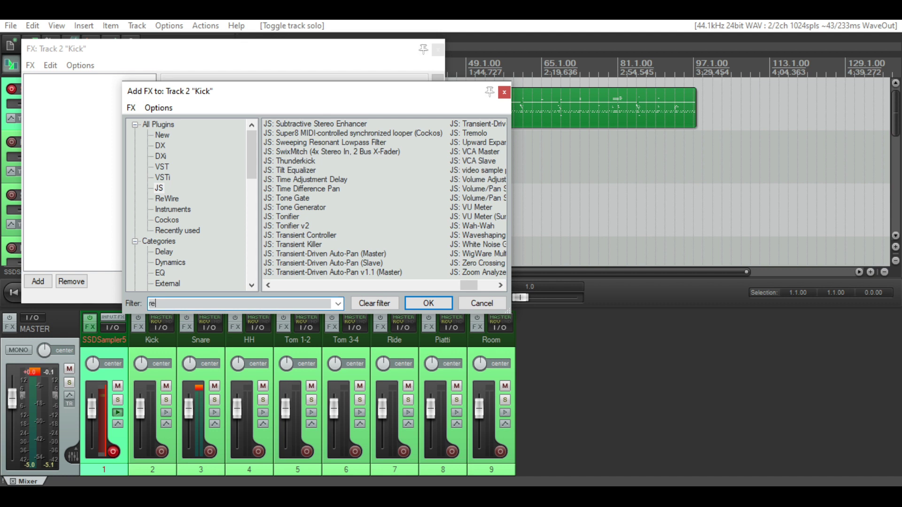
left_click(287, 125)
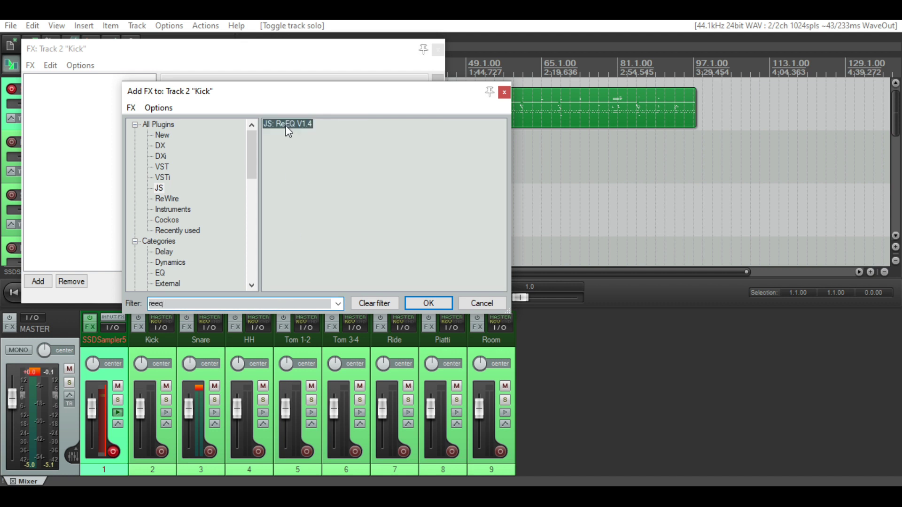
left_click(429, 303)
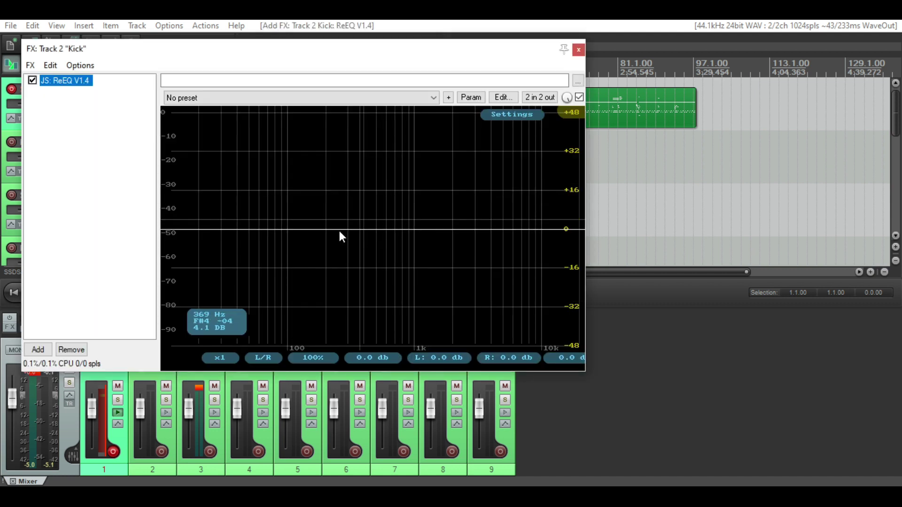
Create a gentle boost of about 4 dB just below 100 Hz in Kick's ReEQ, then close the effect window.
left_click_drag(528, 52, 683, 135)
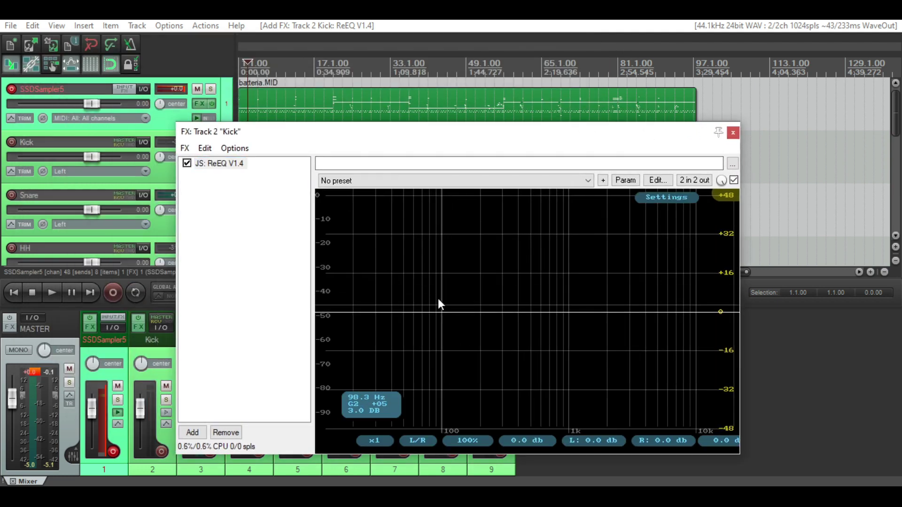
double_click(429, 282)
left_click_drag(427, 281, 428, 301)
left_click(732, 133)
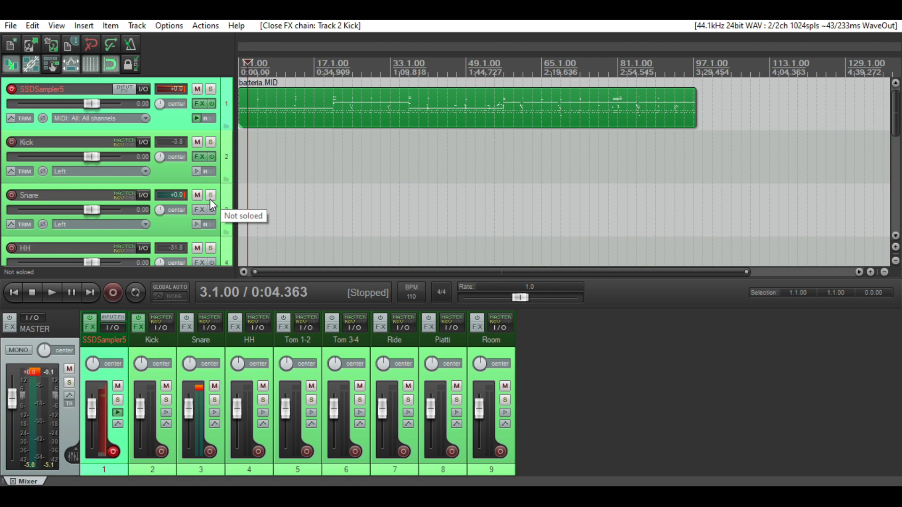
Add JS: ReEQ V1.4 to the Snare track and boost about 7.4 dB around 1.01 kHz.
left_click(198, 210)
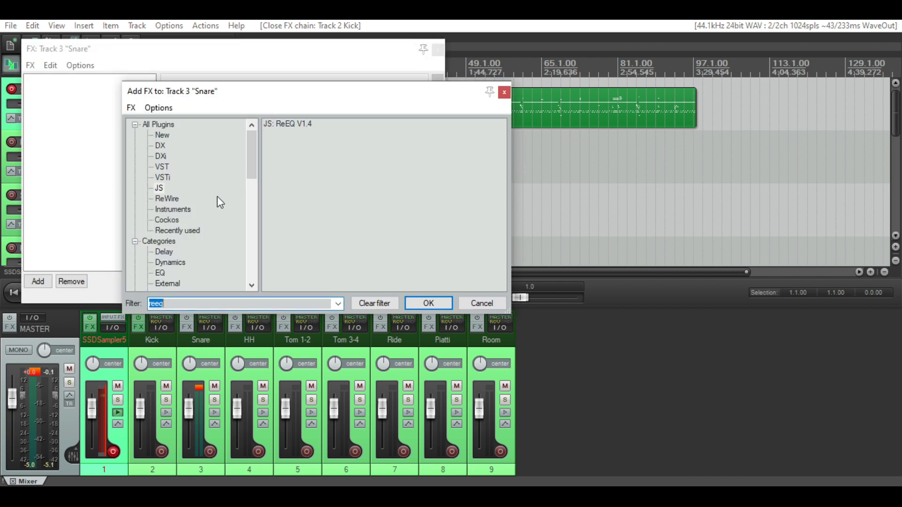
double_click(288, 123)
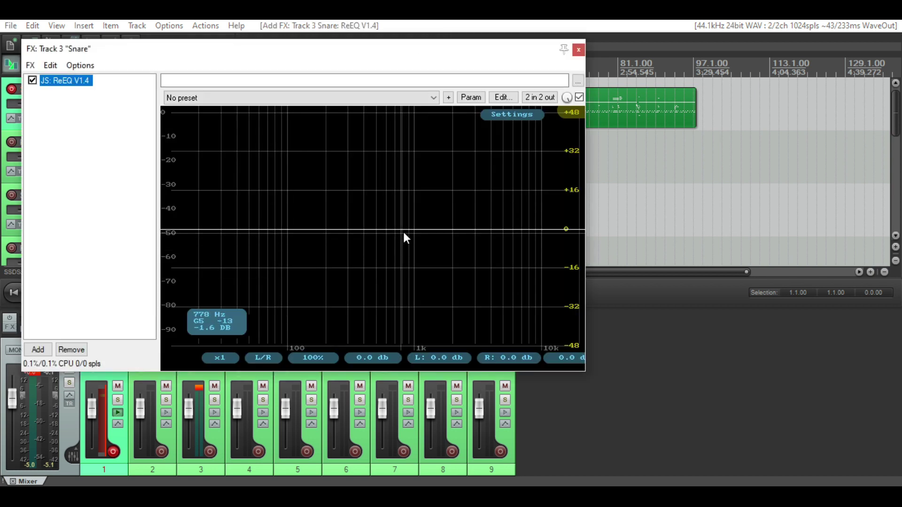
left_click_drag(407, 230, 415, 211)
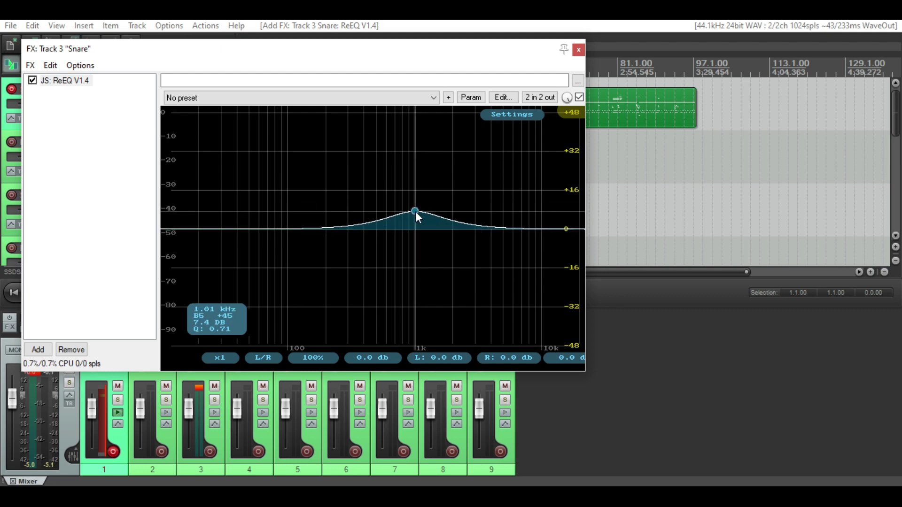
left_click_drag(328, 58, 375, 203)
Play from bar 3 soloing Kick, switch the solo to Snare, and compare Snare's ReEQ bypassed and active.
key("space")
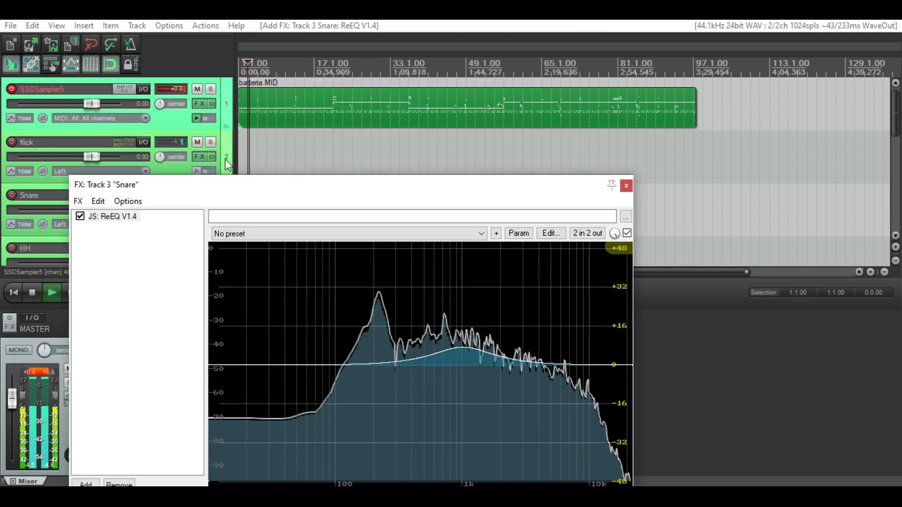
left_click_drag(227, 206, 207, 256)
left_click(210, 142)
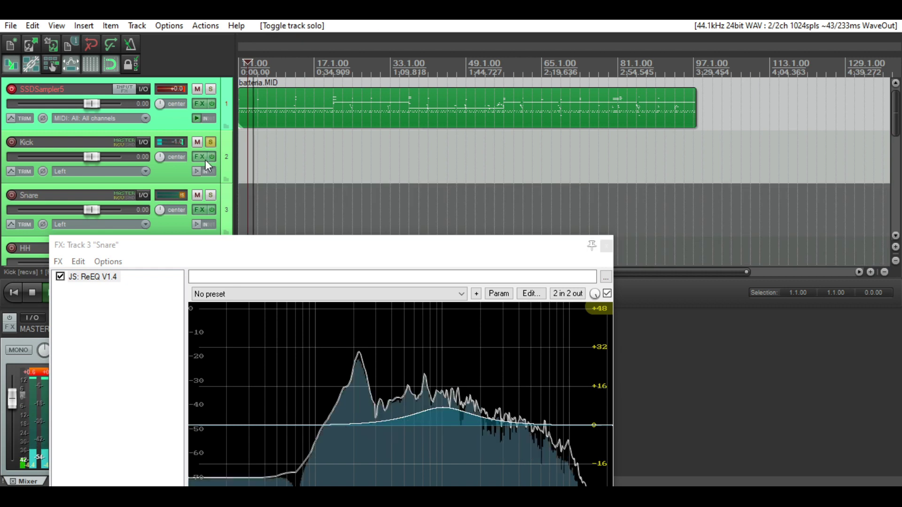
left_click(212, 194)
left_click_drag(282, 243, 280, 109)
left_click(606, 159)
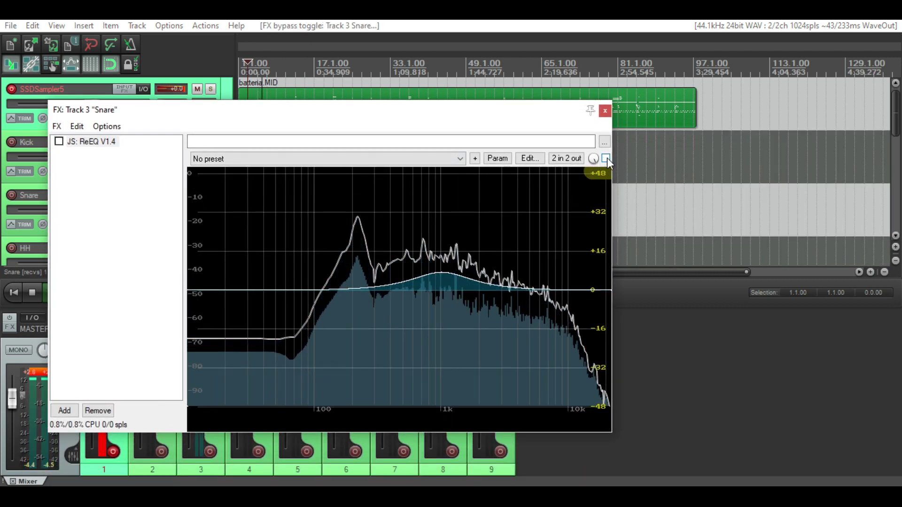
left_click(608, 156)
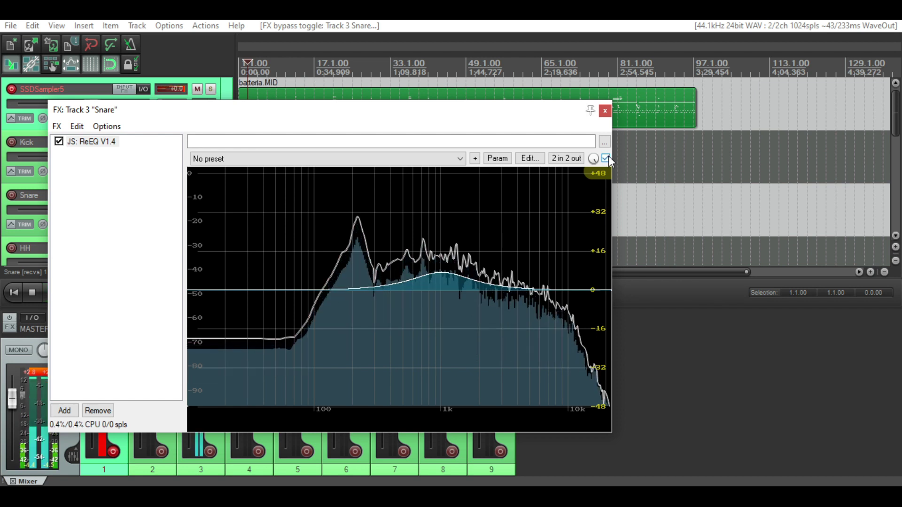
left_click_drag(479, 108, 483, 177)
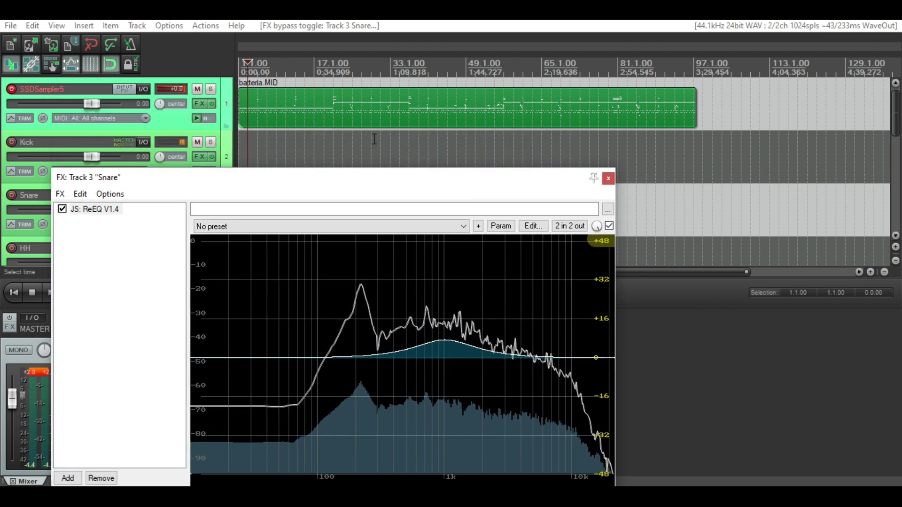
Solo SSDSampler5, play the full kit while toggling Snare's ReEQ bypass, then close the Snare effect window.
left_click(210, 88)
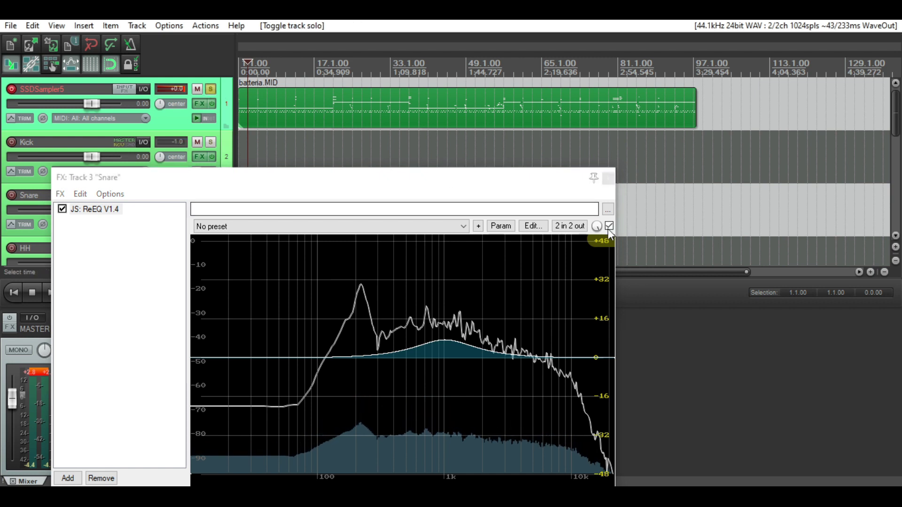
left_click_drag(435, 179, 469, 180)
key("space")
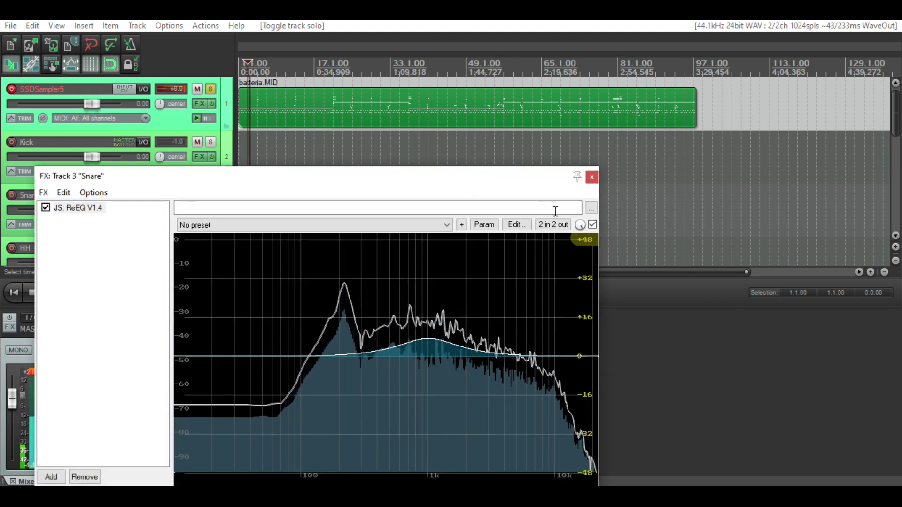
left_click(592, 225)
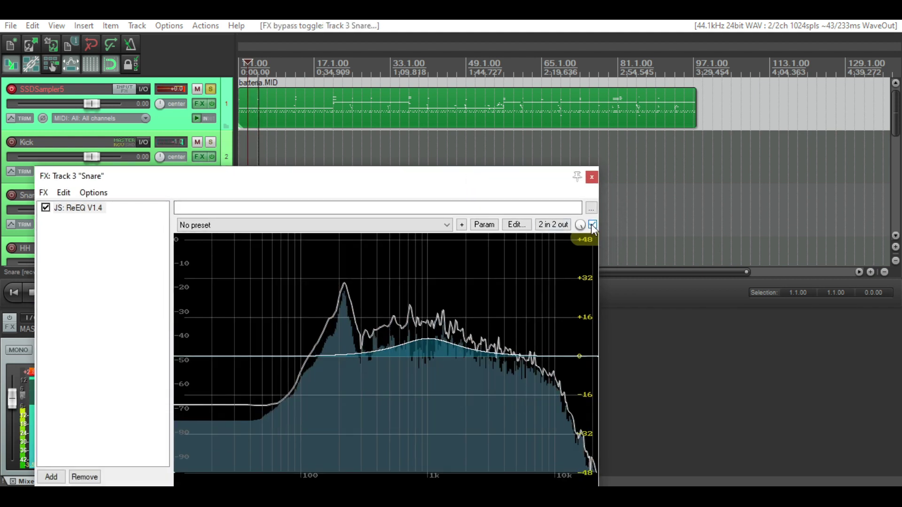
left_click(592, 177)
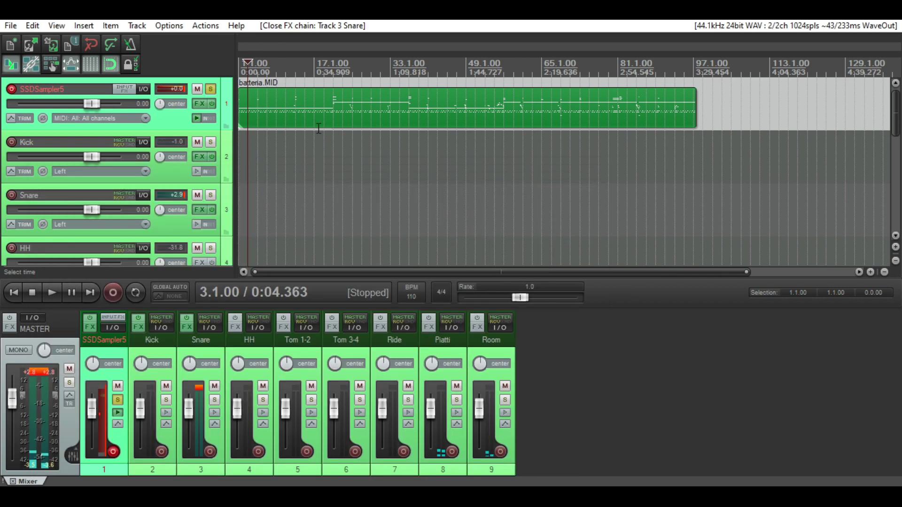
Solo Kick and, during playback, raise its ReEQ low boost to about 12 dB near 60 Hz.
left_click(210, 143)
left_click(199, 156)
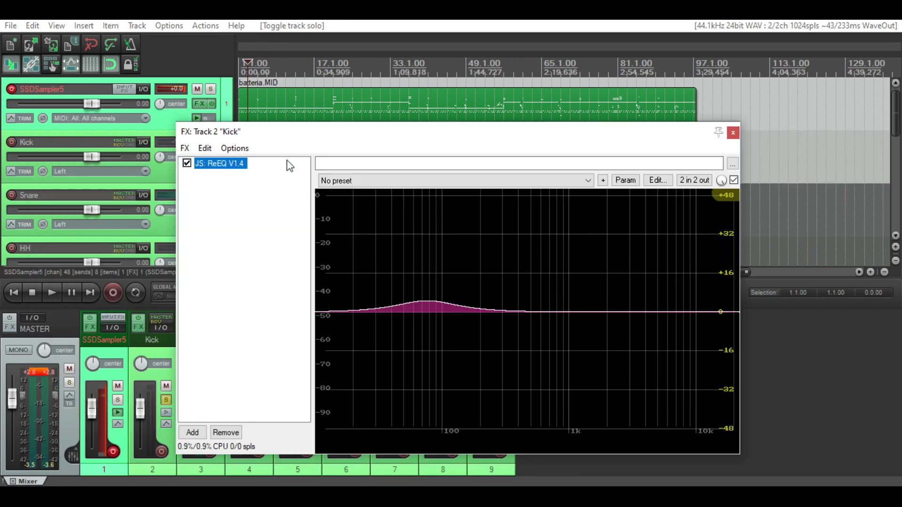
key("space")
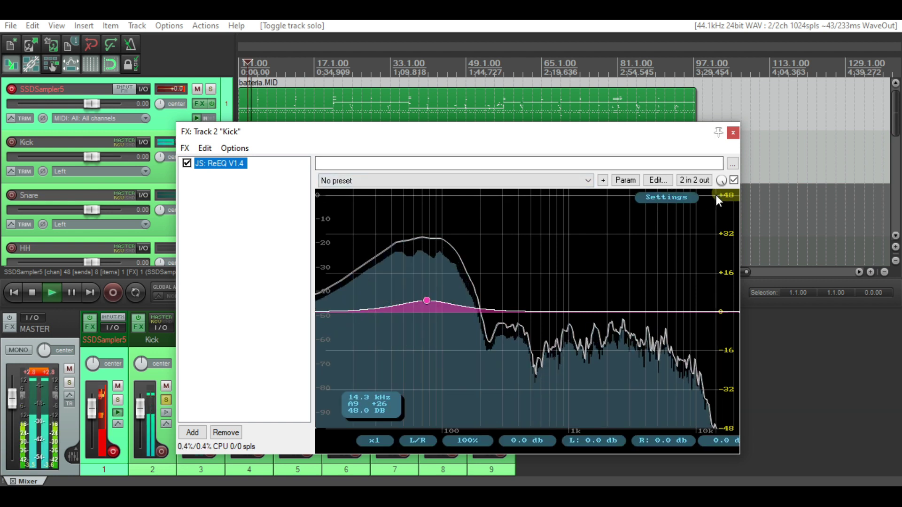
left_click_drag(425, 299, 413, 284)
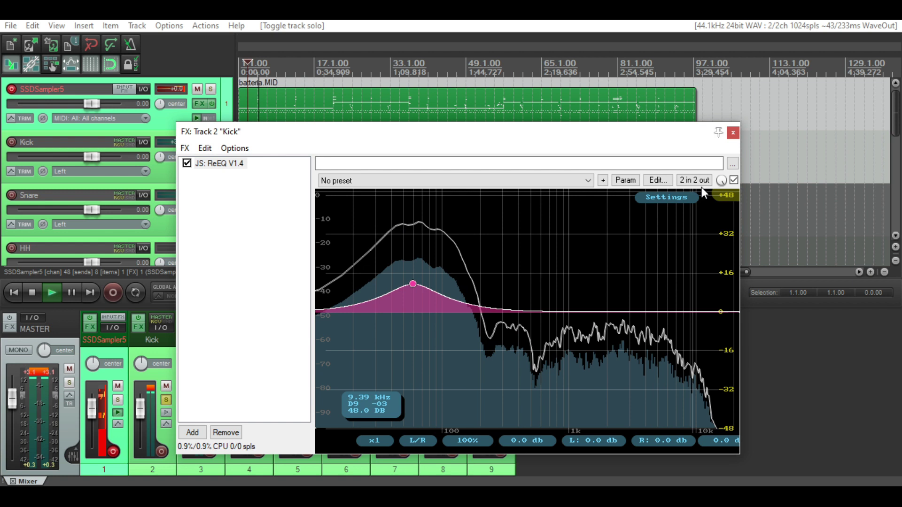
Compare Kick's ReEQ bypassed and active, first alone and with SSDSampler5 soloed, then close the effect window.
left_click(735, 180)
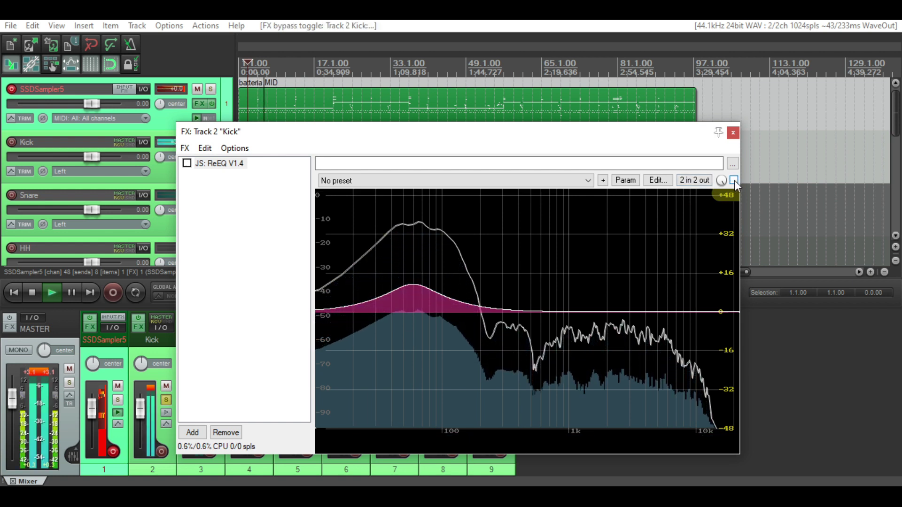
left_click(734, 180)
left_click(210, 90)
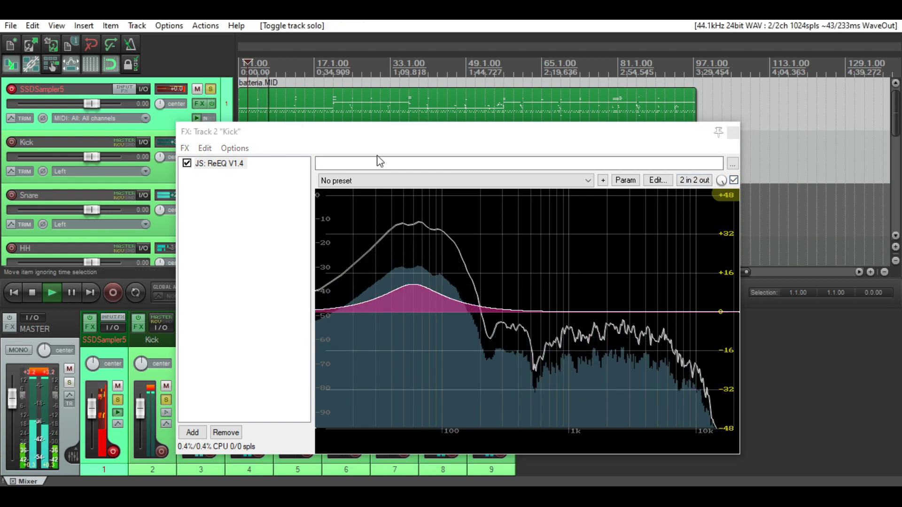
left_click(734, 180)
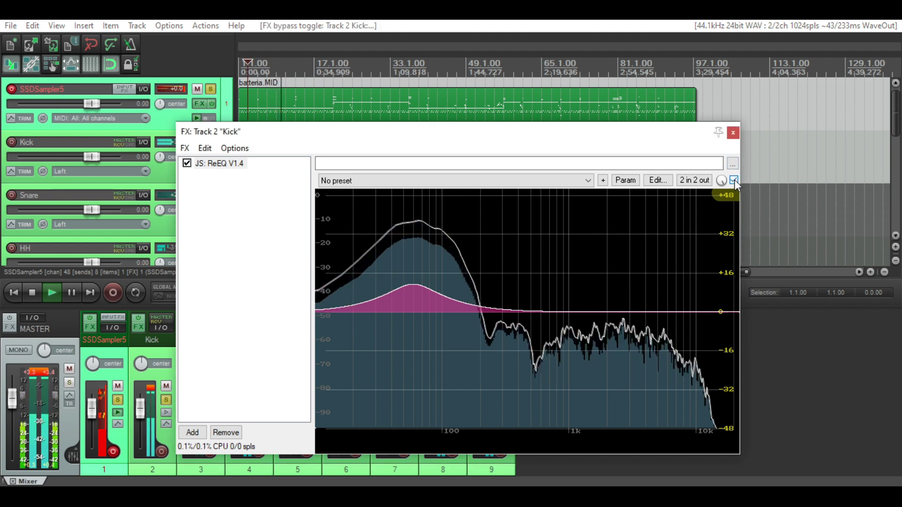
left_click(732, 133)
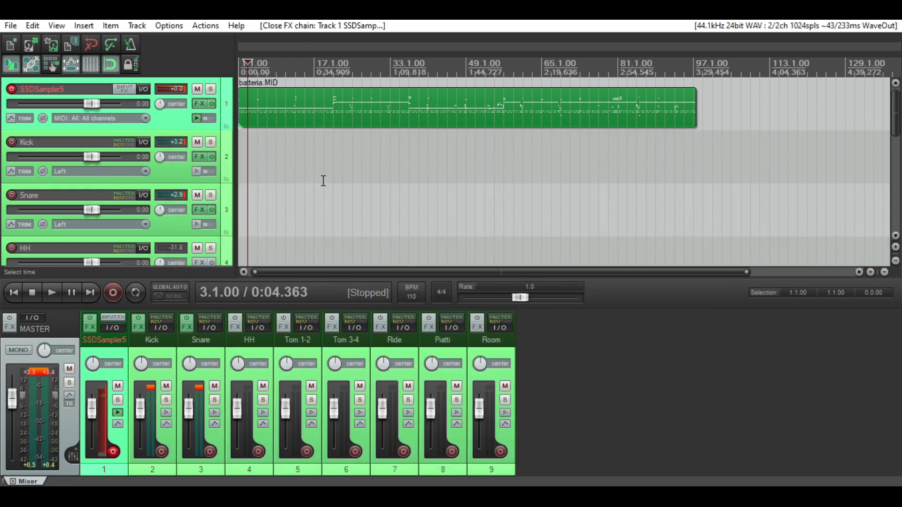